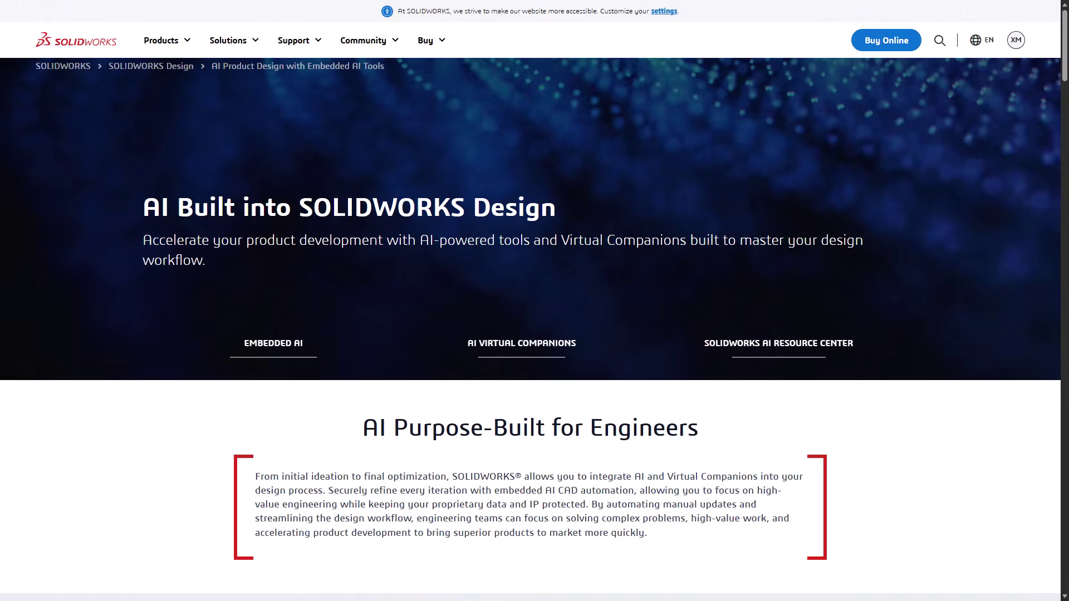
- Read the SOLIDWORKS AI web page's sections on embedded AI, the AURA and LEO companions, and the resource center
{"action": "scroll", "coordinate": [530, 300], "scroll_direction": "down", "scroll_amount": 10}
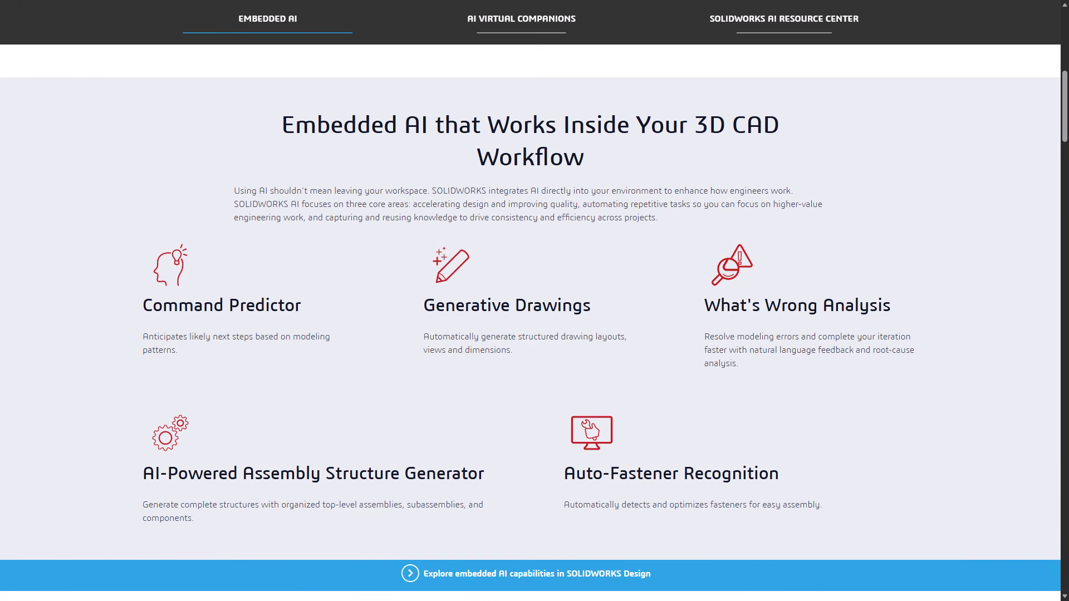
{"action": "scroll", "coordinate": [529, 300], "scroll_direction": "down", "scroll_amount": 10}
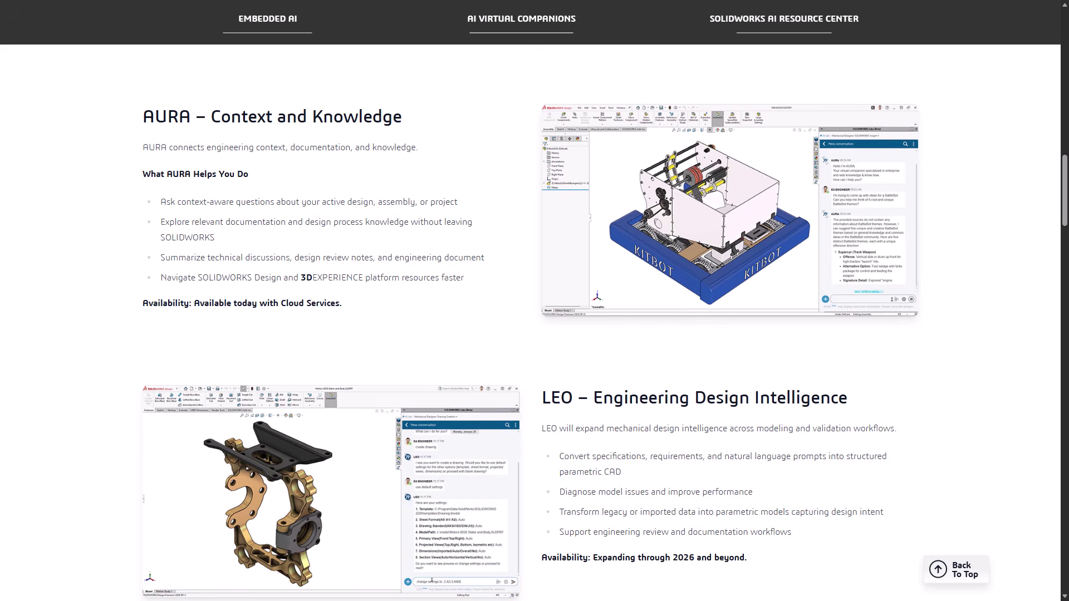
{"action": "scroll", "coordinate": [530, 323], "scroll_direction": "down", "scroll_amount": 7}
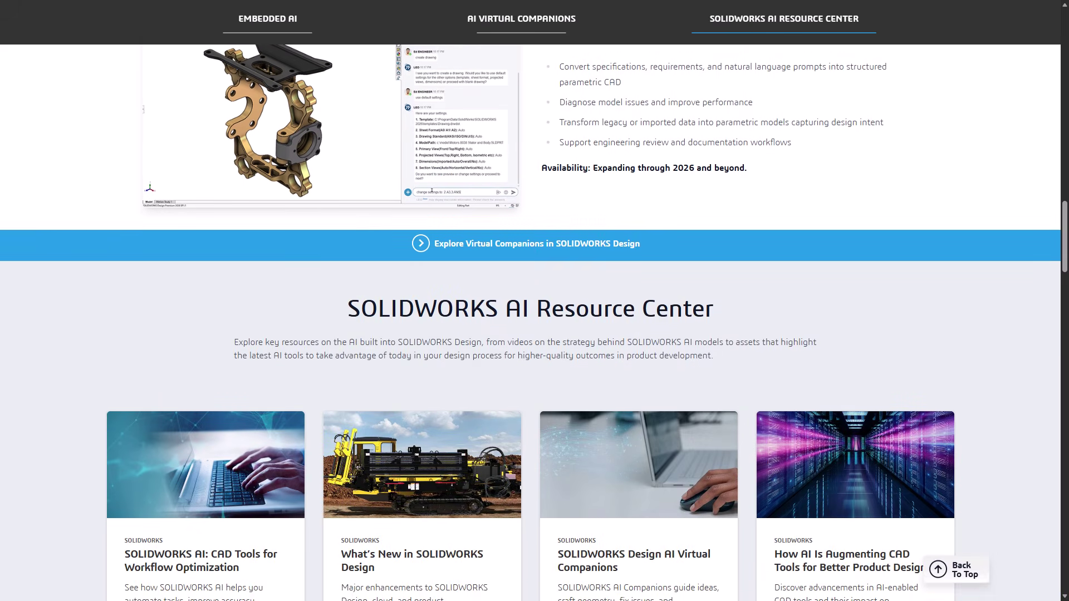
{"action": "scroll", "coordinate": [530, 323], "scroll_direction": "down", "scroll_amount": 6}
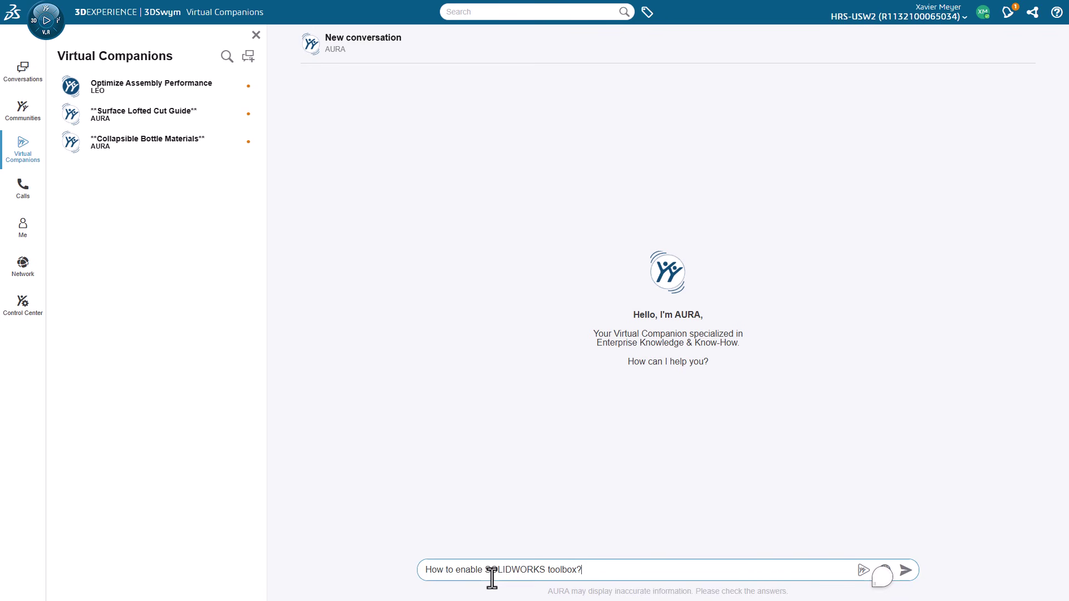
- Send AURA the prepared question "How to enable SOLIDWORKS toolbox?" in 3DSwym
{"action": "key", "text": "Return"}
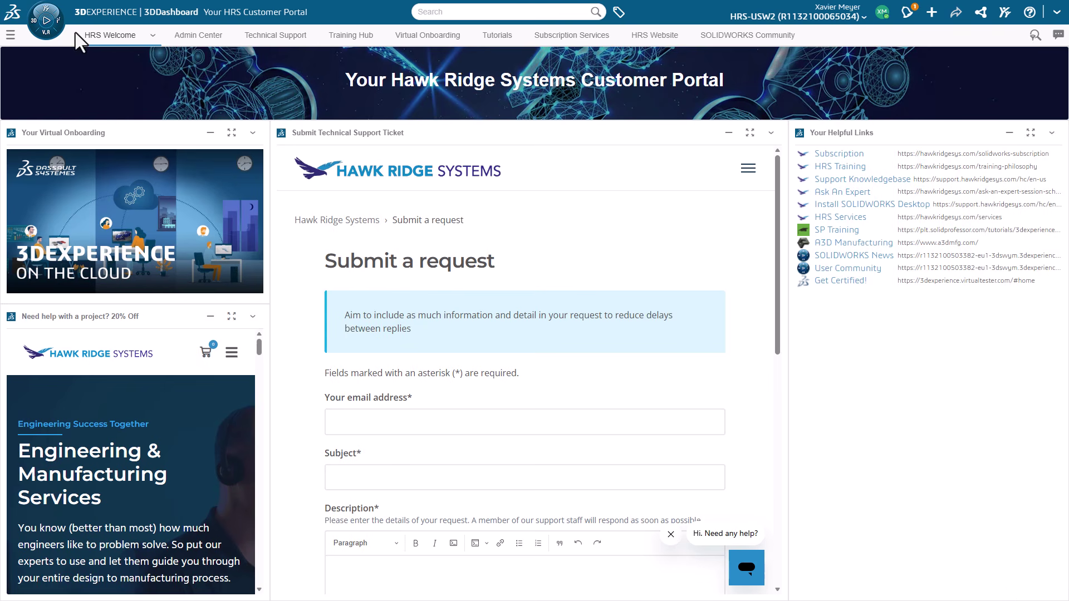
- Launch 3DSwym from the 3DEXPERIENCE customer portal dashboard and show its Virtual Companions
{"action": "left_click", "coordinate": [46, 21]}
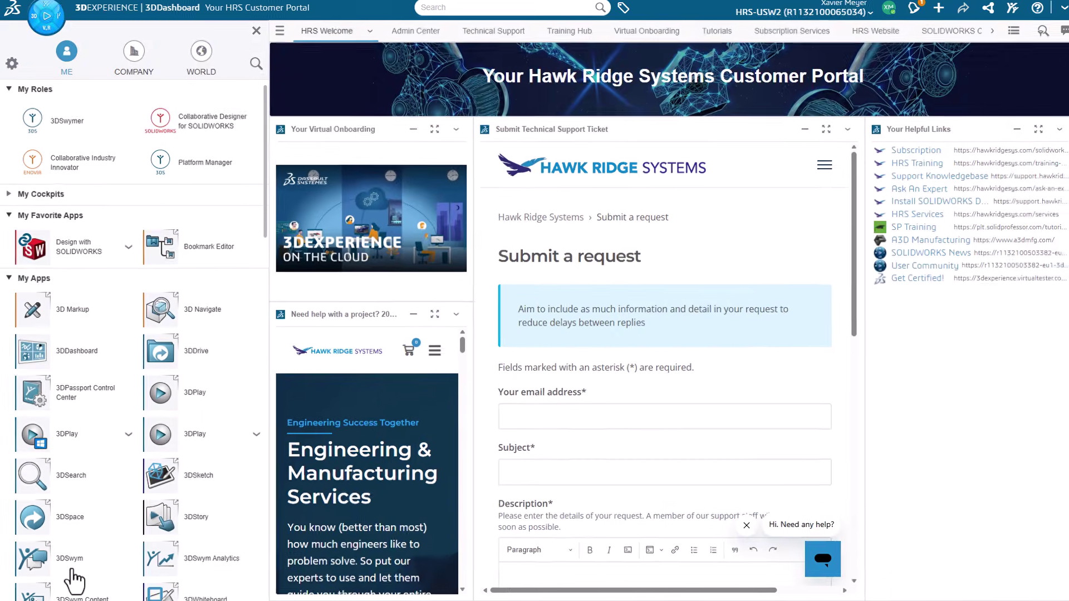
{"action": "left_click", "coordinate": [110, 554]}
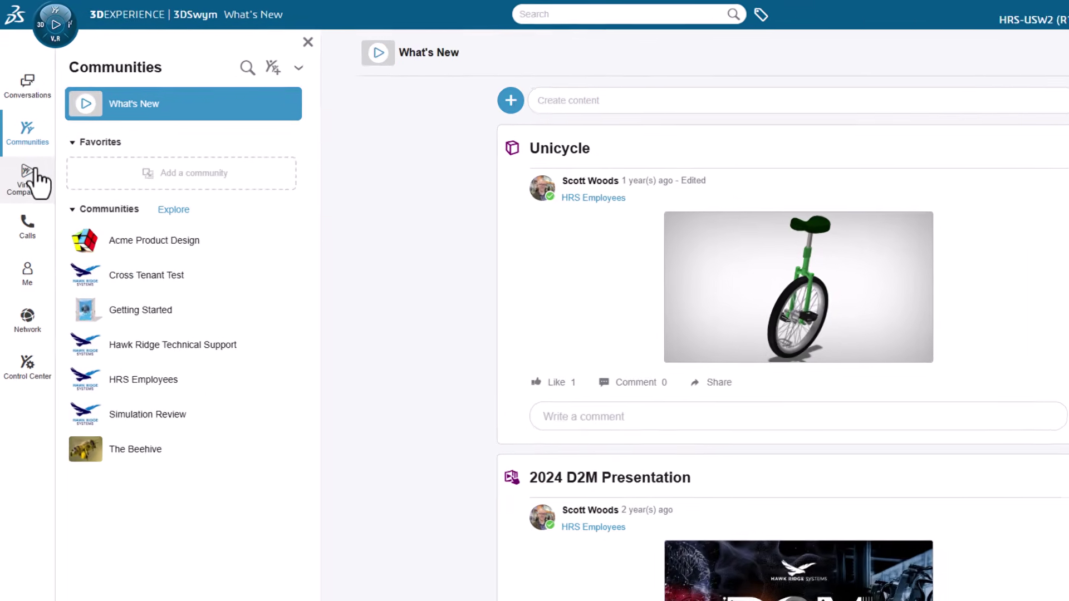
{"action": "left_click", "coordinate": [29, 140]}
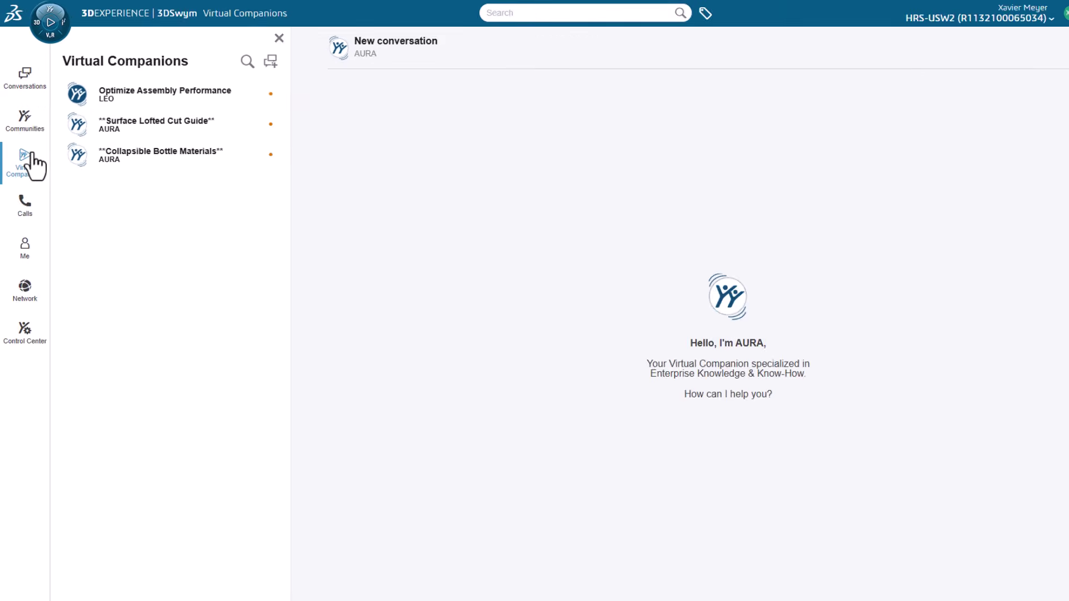
- Start a new AURA conversation and ask "How to enable SOLIDWORKS toolbox?"
{"action": "left_click", "coordinate": [253, 58]}
{"action": "left_click", "coordinate": [491, 578]}
{"action": "type", "text": "How"}
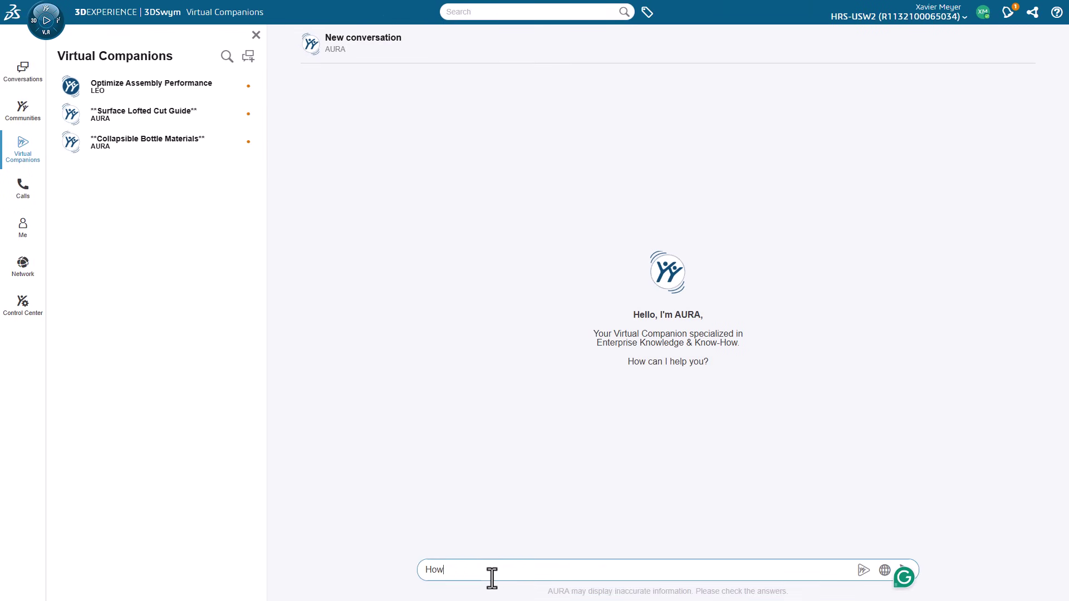
{"action": "type", "text": " to enable SOLIDWORKS toolbox"}
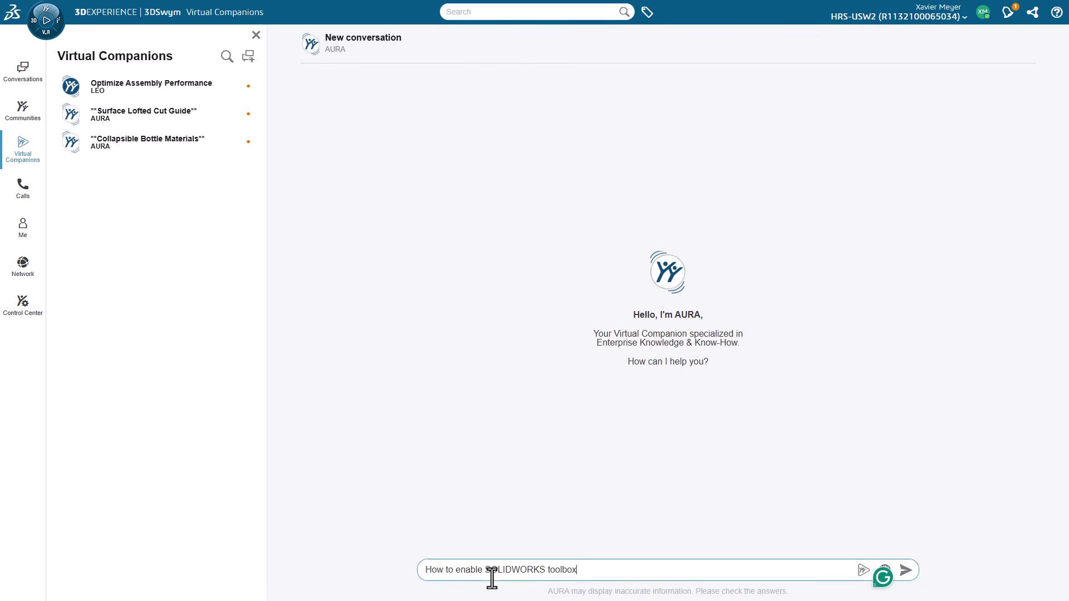
{"action": "key", "text": "Return"}
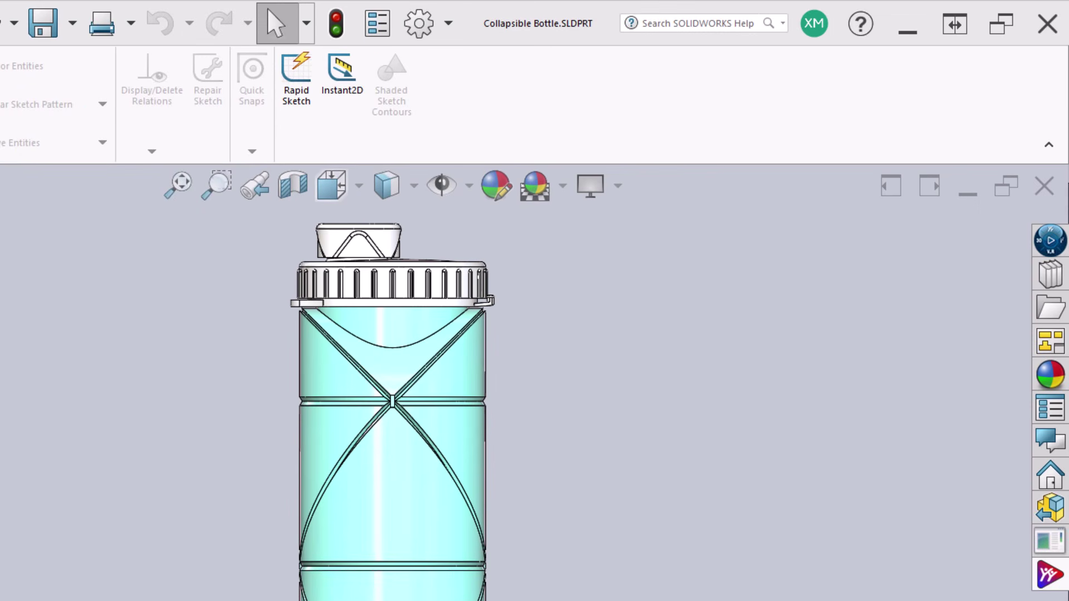
- Switch to SOLIDWORKS and check the 3DEXPERIENCE entry's activation and start-up settings among the add-ins, accepting the dialog
{"action": "left_click", "coordinate": [449, 24]}
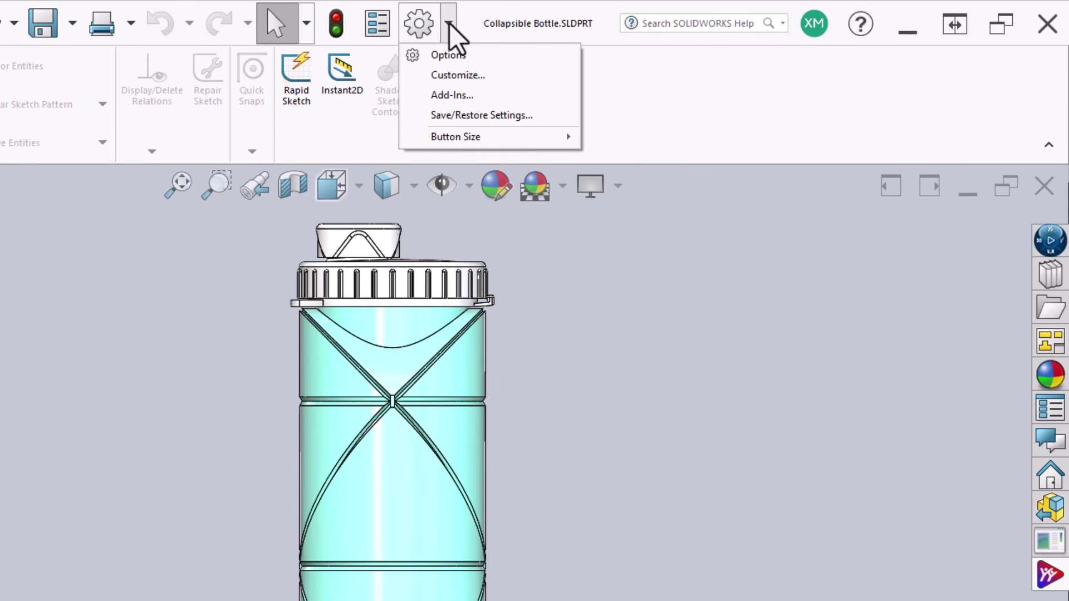
{"action": "left_click", "coordinate": [451, 93]}
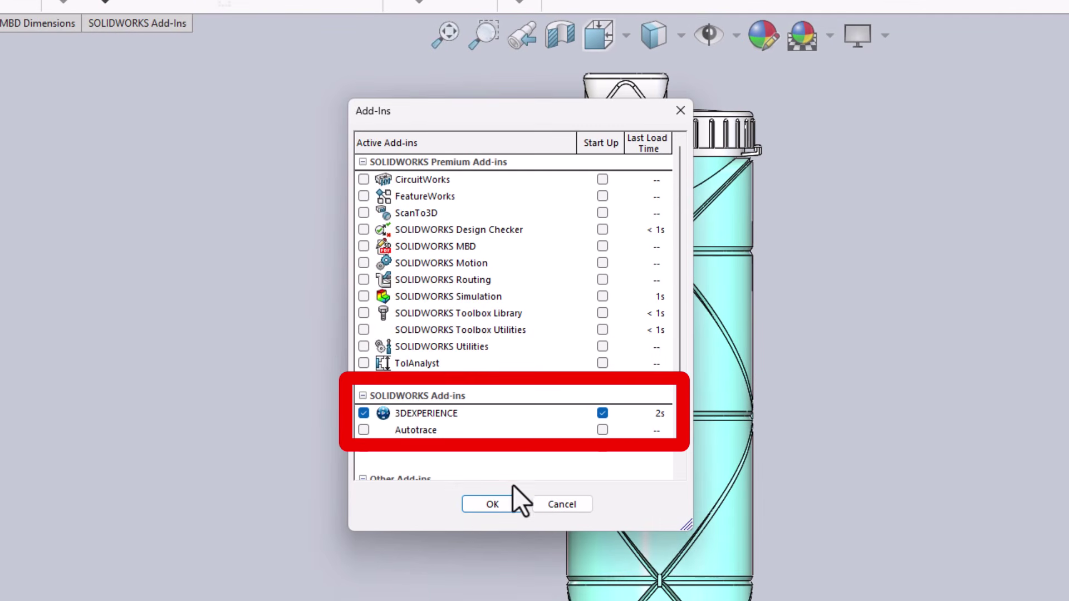
{"action": "left_click", "coordinate": [489, 507]}
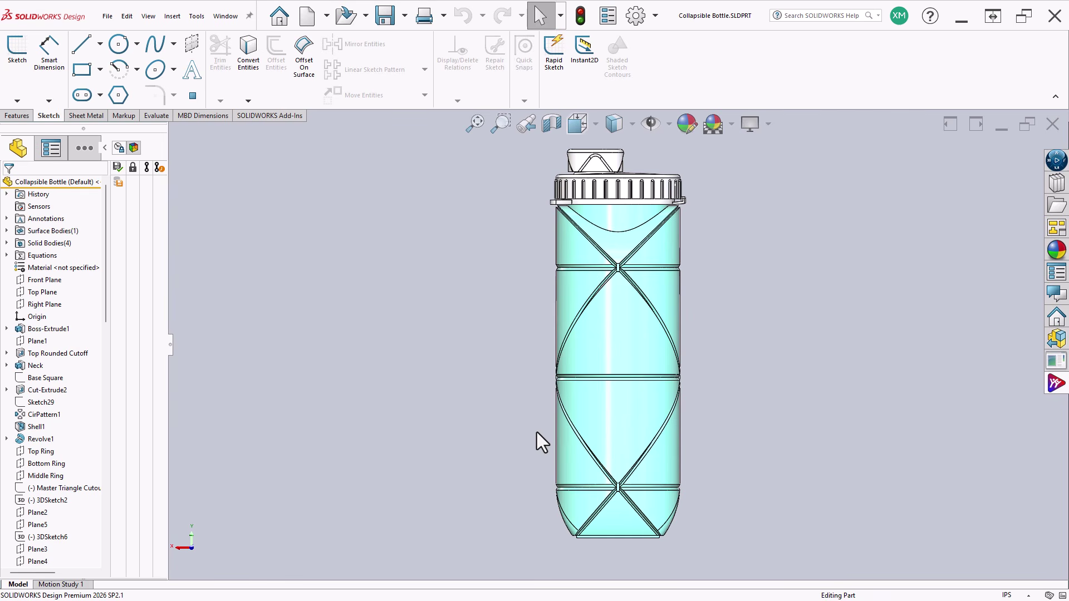
- Show the Virtual Companions beside the Collapsible Bottle part and start a new conversation with AURA
{"action": "left_click", "coordinate": [1055, 384]}
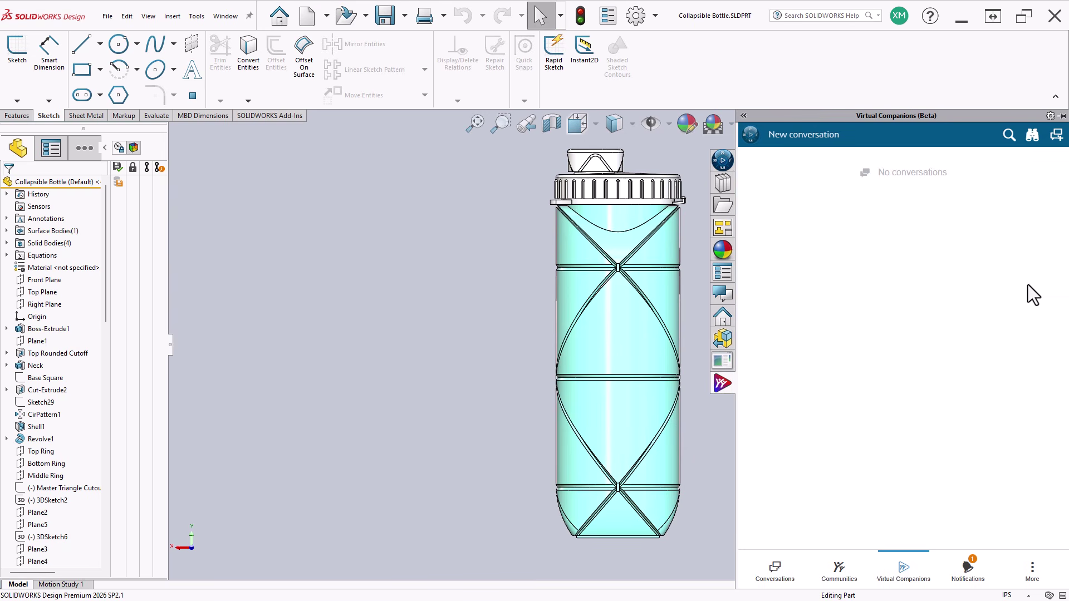
{"action": "left_click", "coordinate": [1056, 136]}
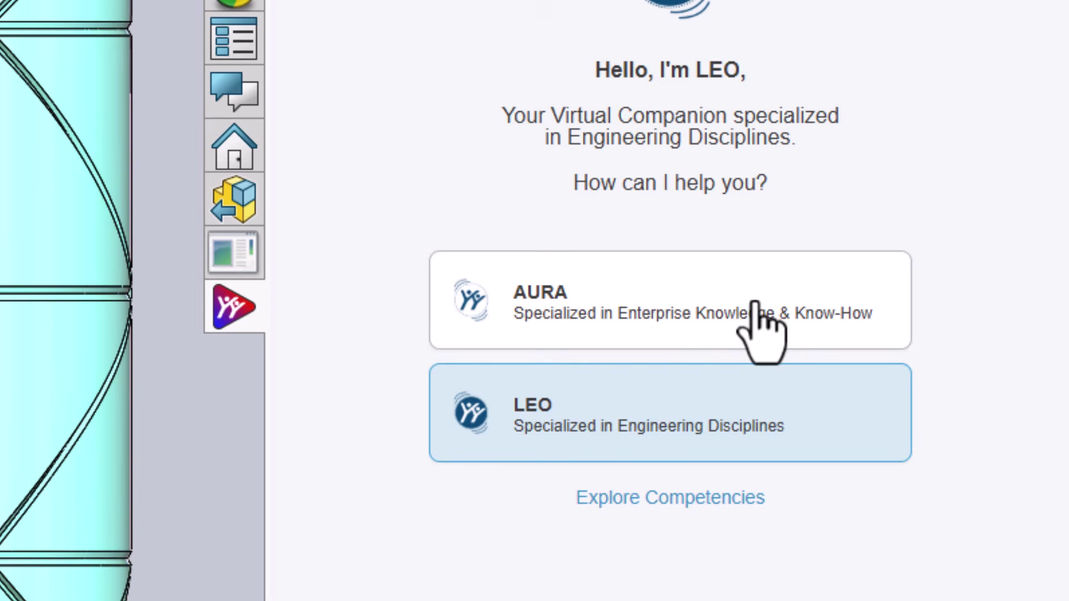
{"action": "left_click", "coordinate": [760, 329]}
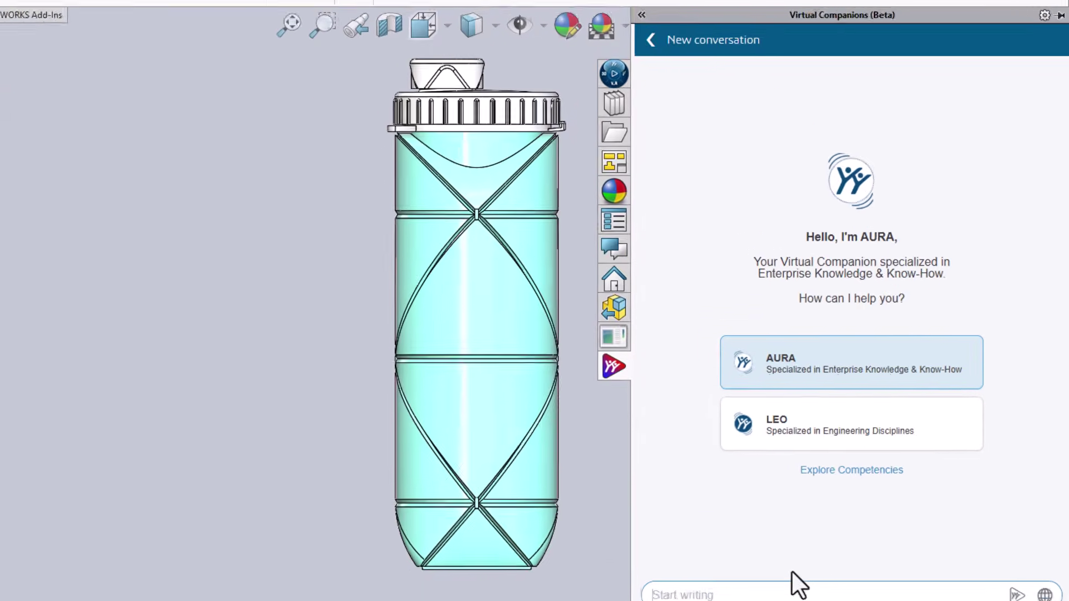
- Ask AURA "Search 3DSwymm communities to make recommendations on a material for a collapsible water bottle."
{"action": "left_click", "coordinate": [861, 550]}
{"action": "type", "text": "S"}
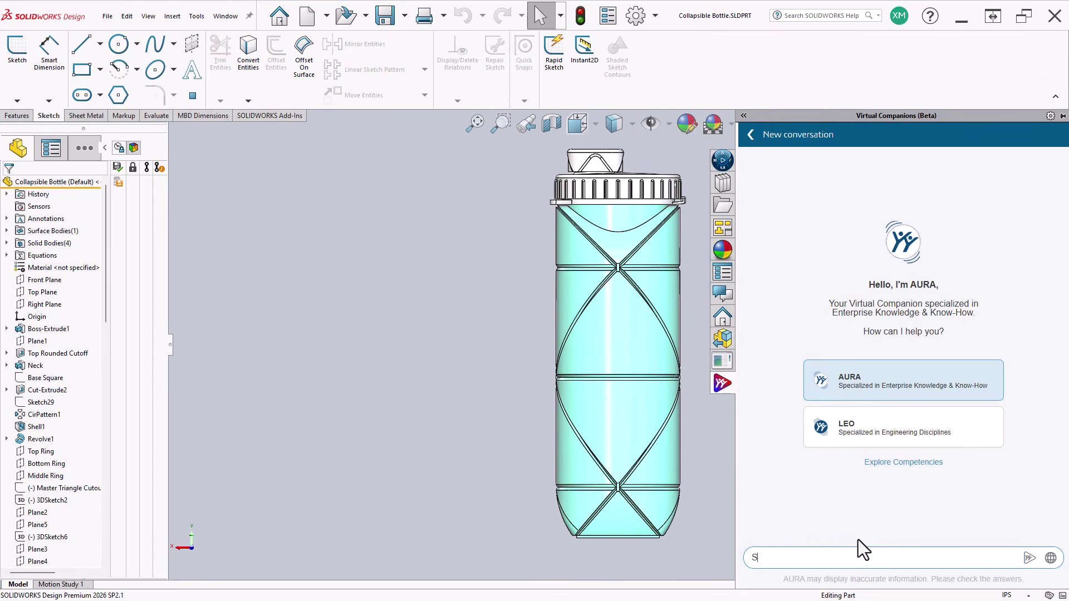
{"action": "type", "text": "earch 3DSwymm com"}
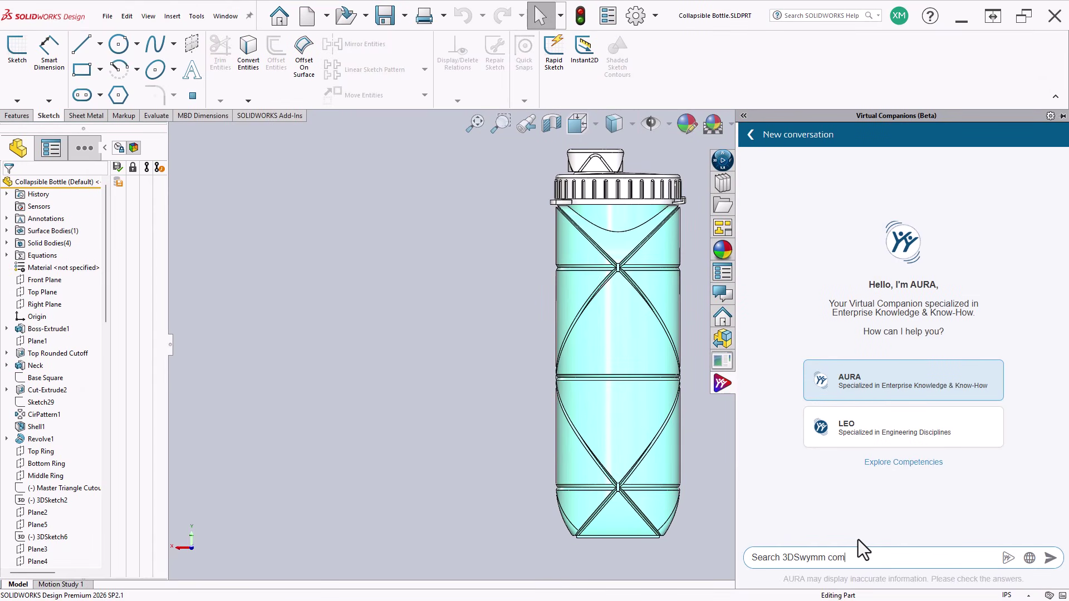
{"action": "type", "text": "munities to make recommendations on "}
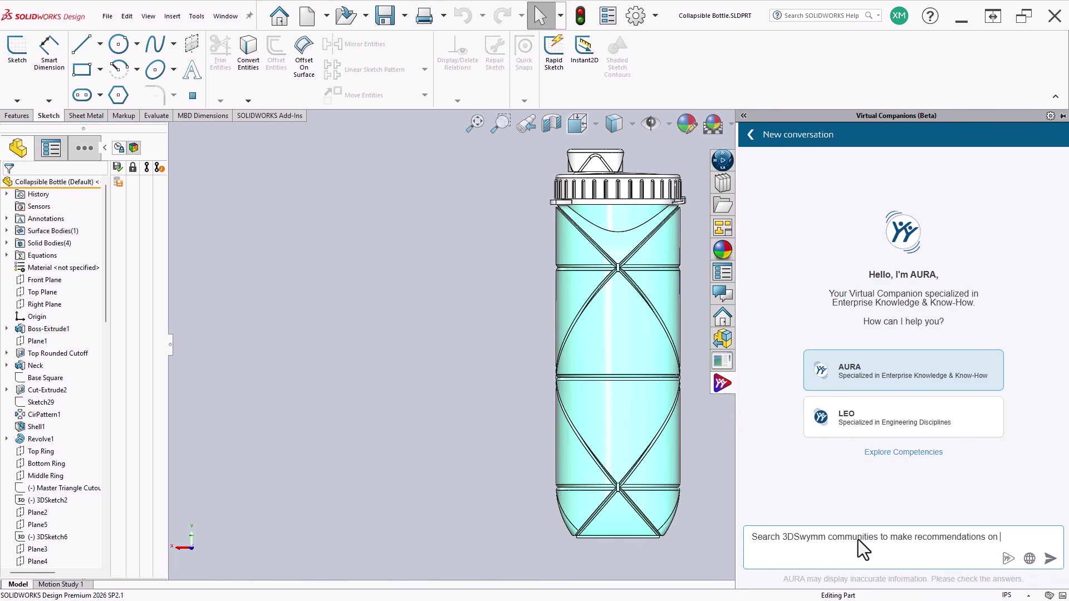
{"action": "type", "text": "a material for a collapsible 3"}
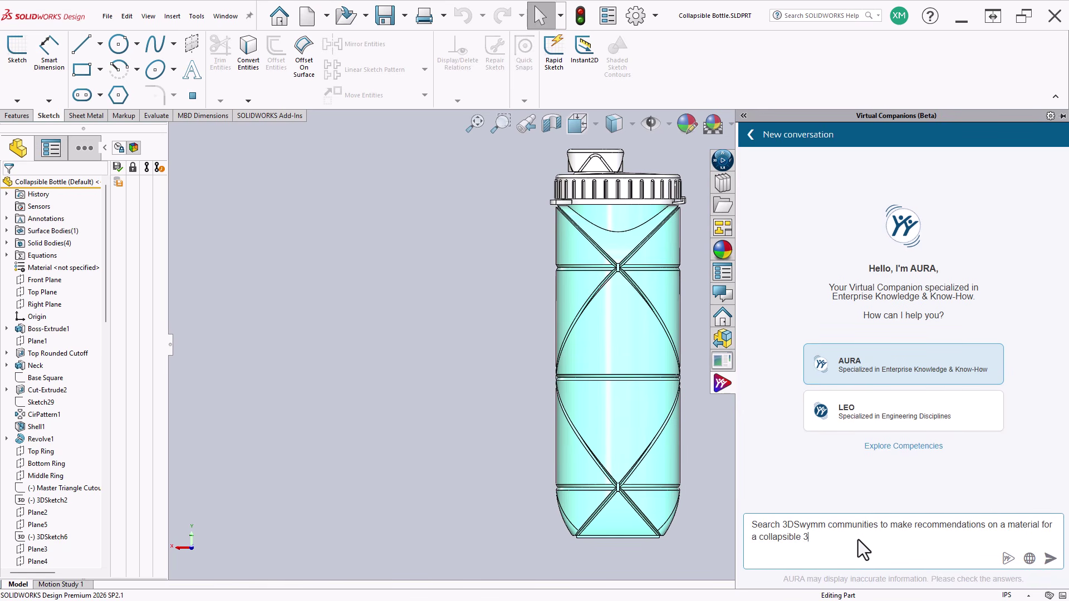
{"action": "key", "text": "BackSpace"}
{"action": "type", "text": "water bottle."}
{"action": "key", "text": "Return"}
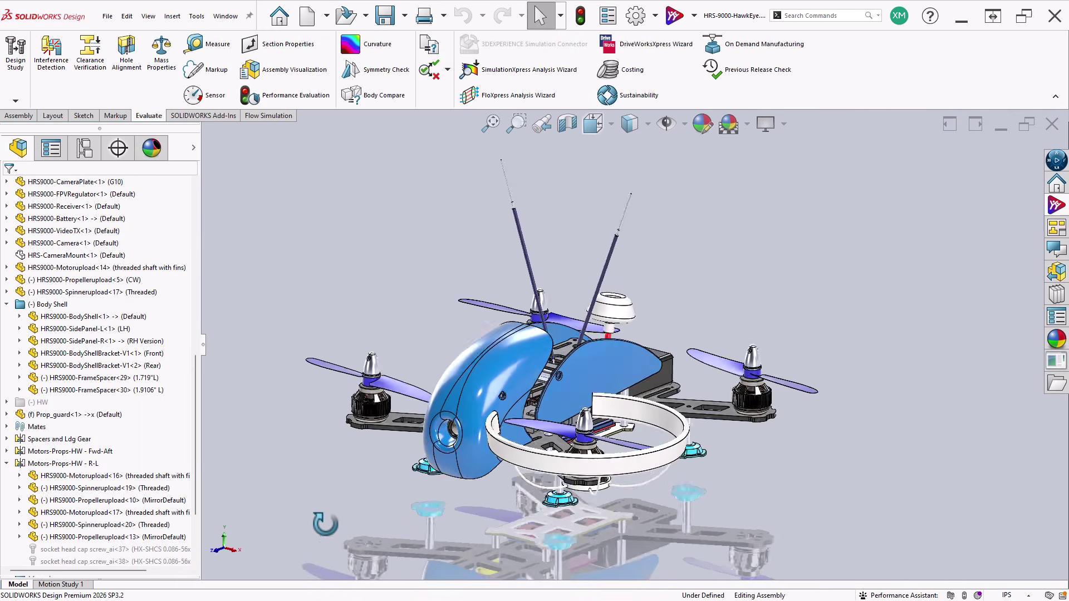
- Inspect the drone assembly in the Right orientation and restore the saved "common view"
{"action": "middle_click_drag", "start_coordinate": [325, 523], "coordinate": [341, 501]}
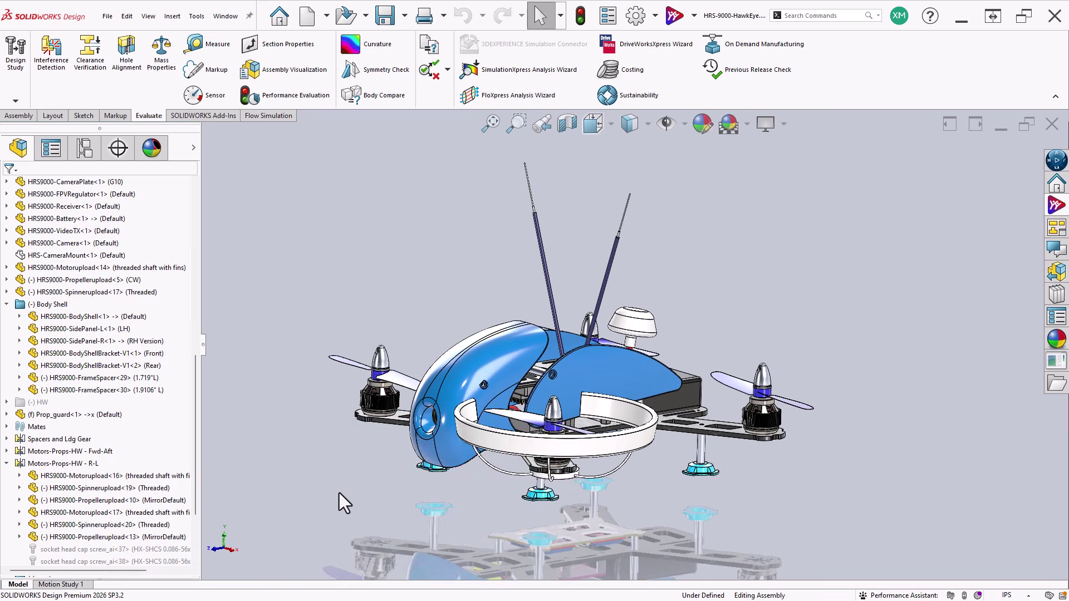
{"action": "key", "text": "space"}
{"action": "left_click", "coordinate": [430, 506]}
{"action": "key", "text": "space"}
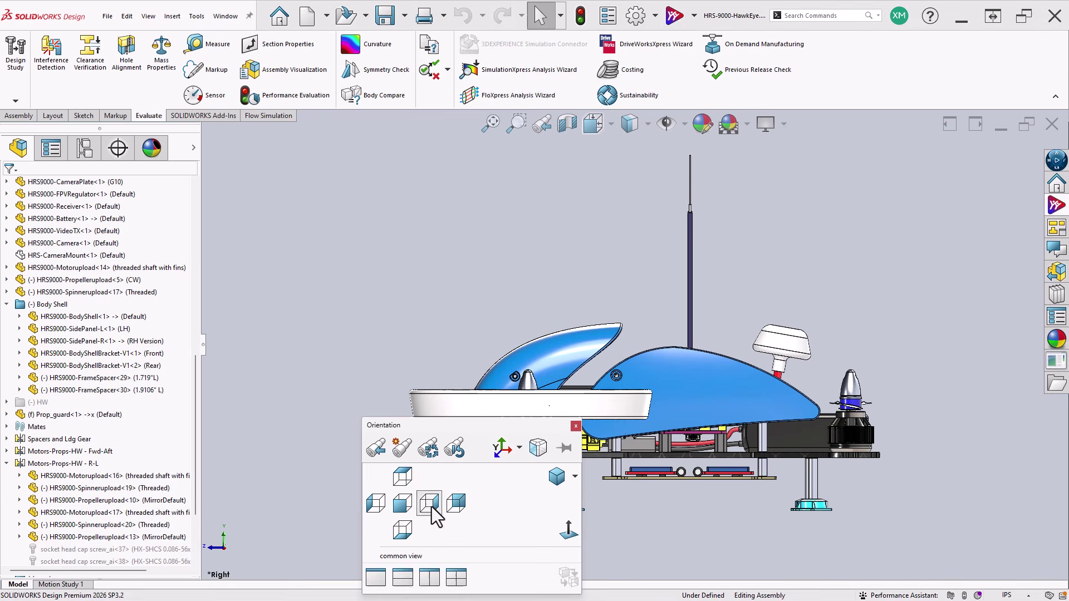
{"action": "left_click", "coordinate": [426, 550]}
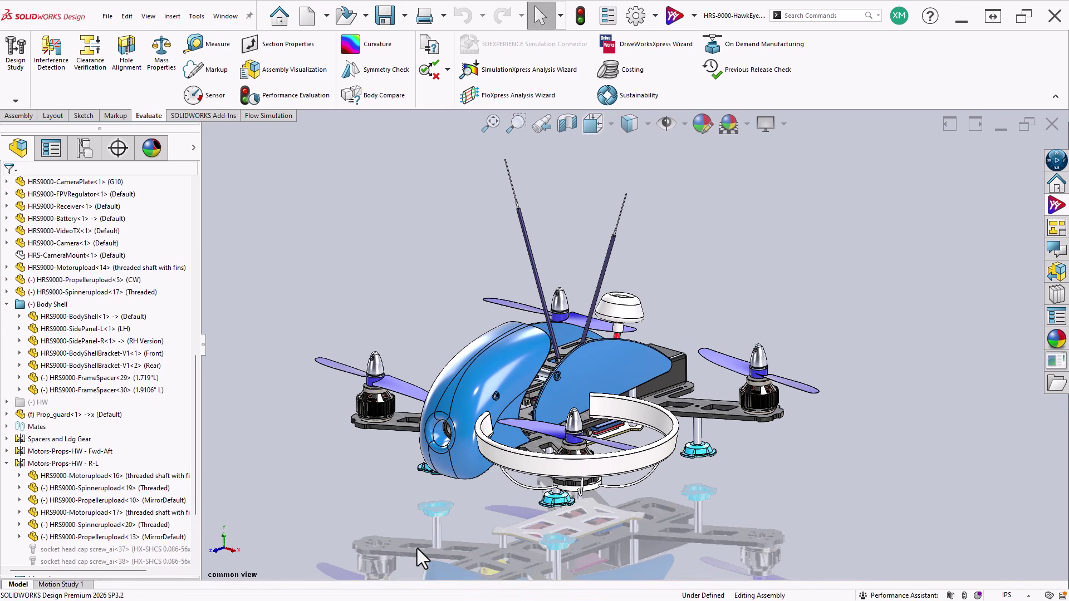
- Run Performance Evaluation on the drone assembly and review its open, display and rebuild performance and its statistics, closing the report
{"action": "left_click", "coordinate": [289, 98]}
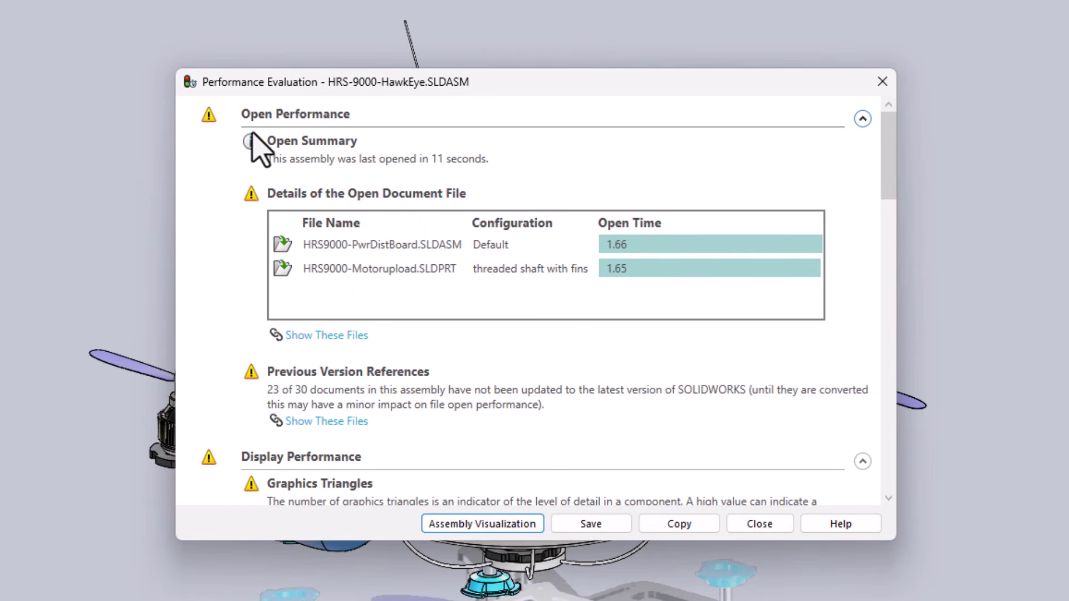
{"action": "scroll", "coordinate": [415, 334], "scroll_direction": "down", "scroll_amount": 3}
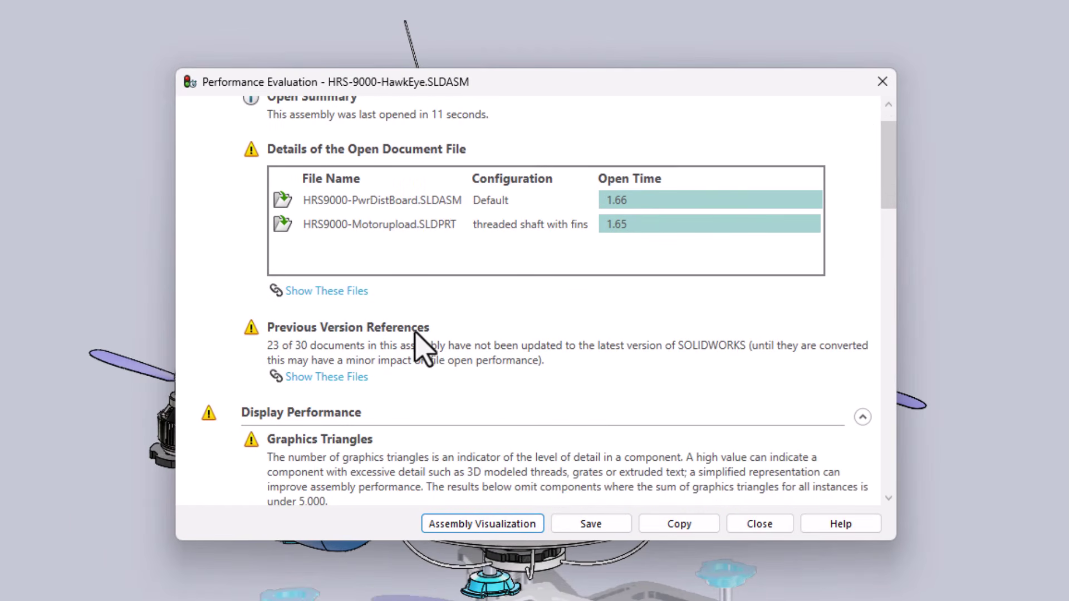
{"action": "scroll", "coordinate": [429, 379], "scroll_direction": "down", "scroll_amount": 3}
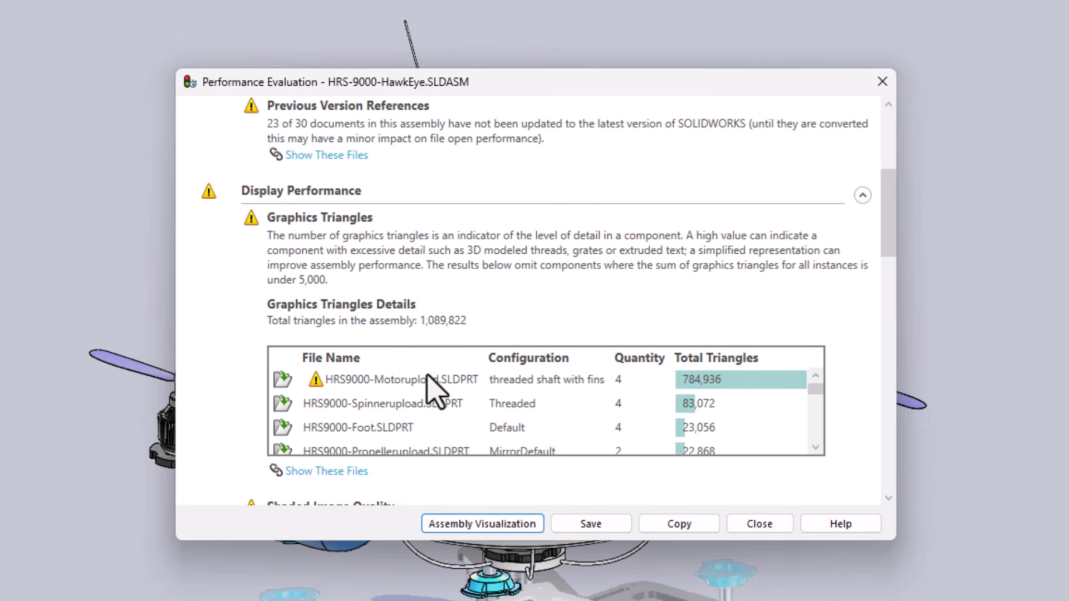
{"action": "scroll", "coordinate": [434, 384], "scroll_direction": "down", "scroll_amount": 2}
{"action": "scroll", "coordinate": [576, 437], "scroll_direction": "down", "scroll_amount": 3}
{"action": "scroll", "coordinate": [813, 470], "scroll_direction": "down", "scroll_amount": 7}
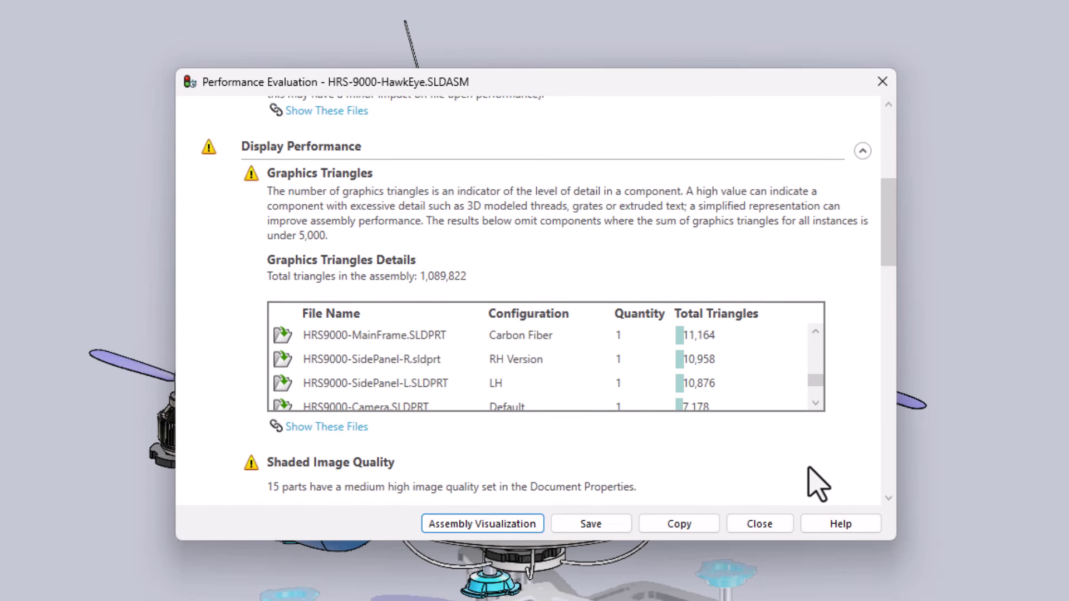
{"action": "scroll", "coordinate": [791, 482], "scroll_direction": "down", "scroll_amount": 8}
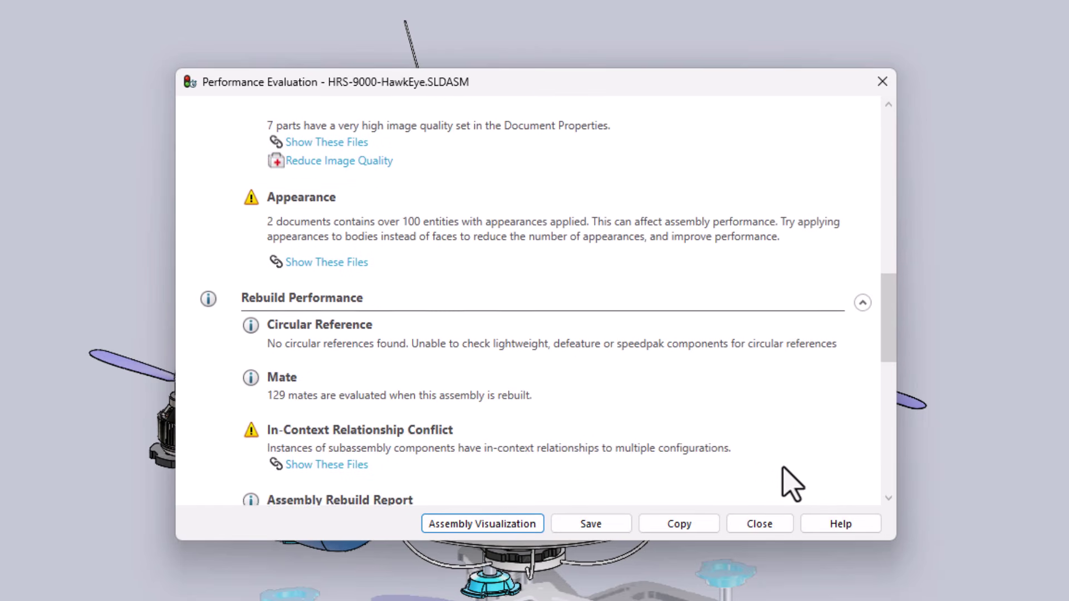
{"action": "scroll", "coordinate": [791, 482], "scroll_direction": "down", "scroll_amount": 9}
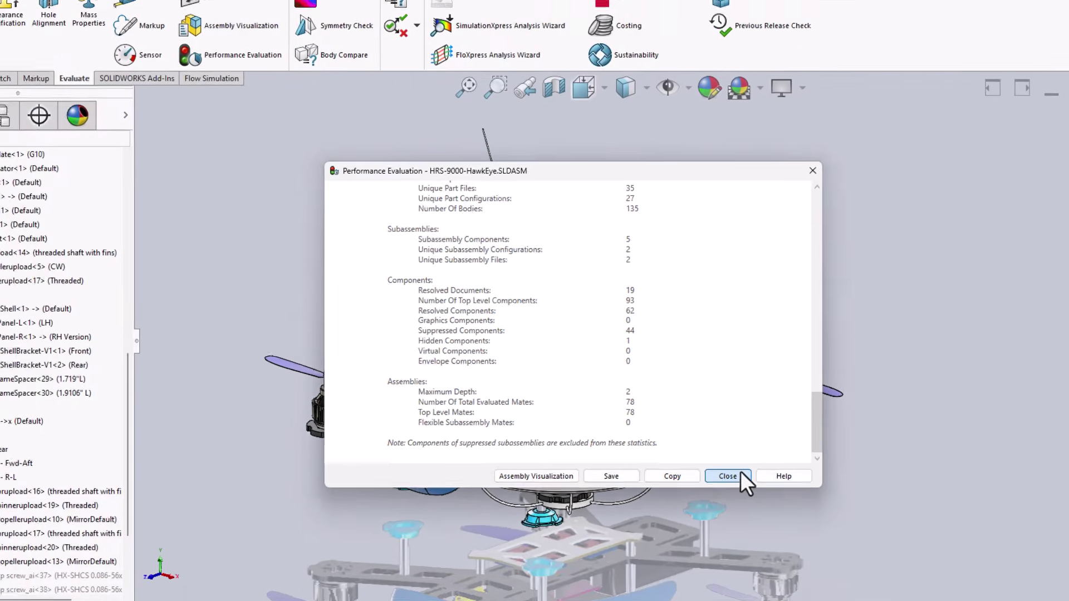
{"action": "left_click", "coordinate": [773, 524]}
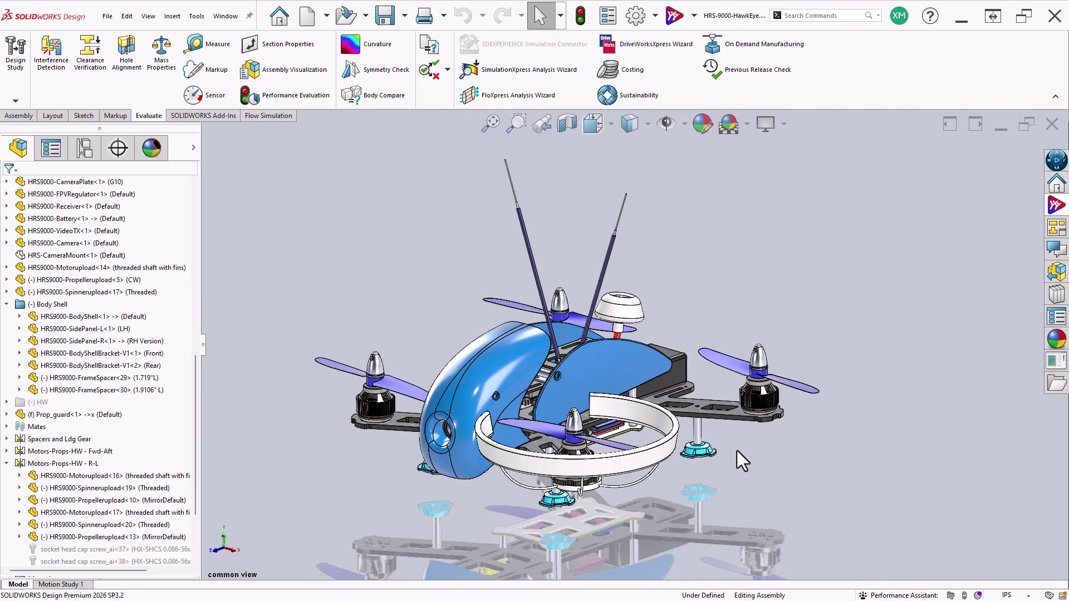
- Ask LEO "How to optimize the assembly performance?" in a Virtual Companions conversation beside the drone assembly
{"action": "left_click", "coordinate": [1056, 207]}
{"action": "left_click", "coordinate": [851, 158]}
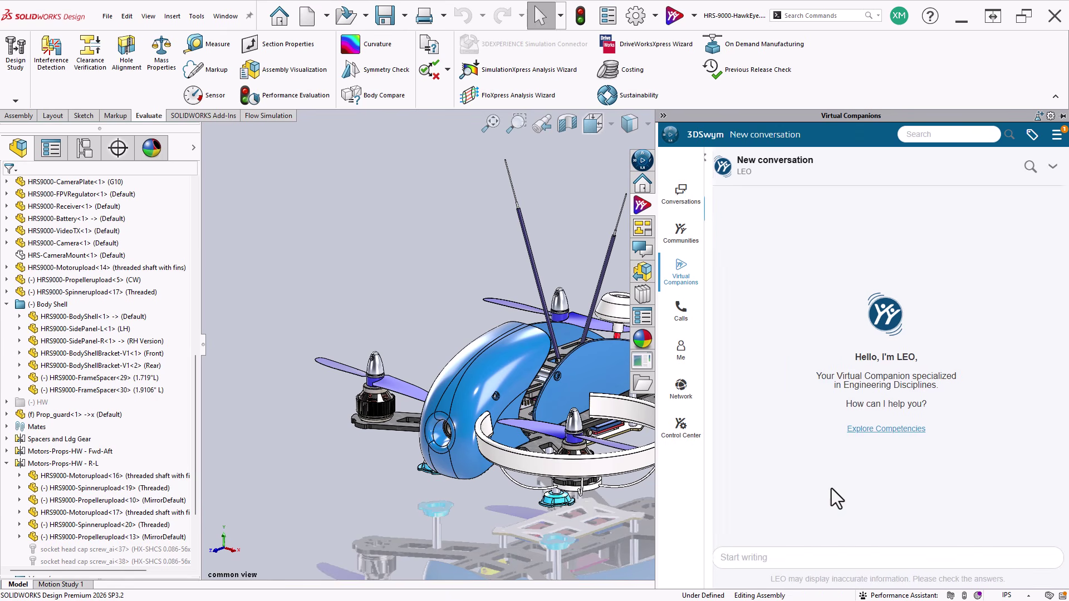
{"action": "type", "text": "How to optimi"}
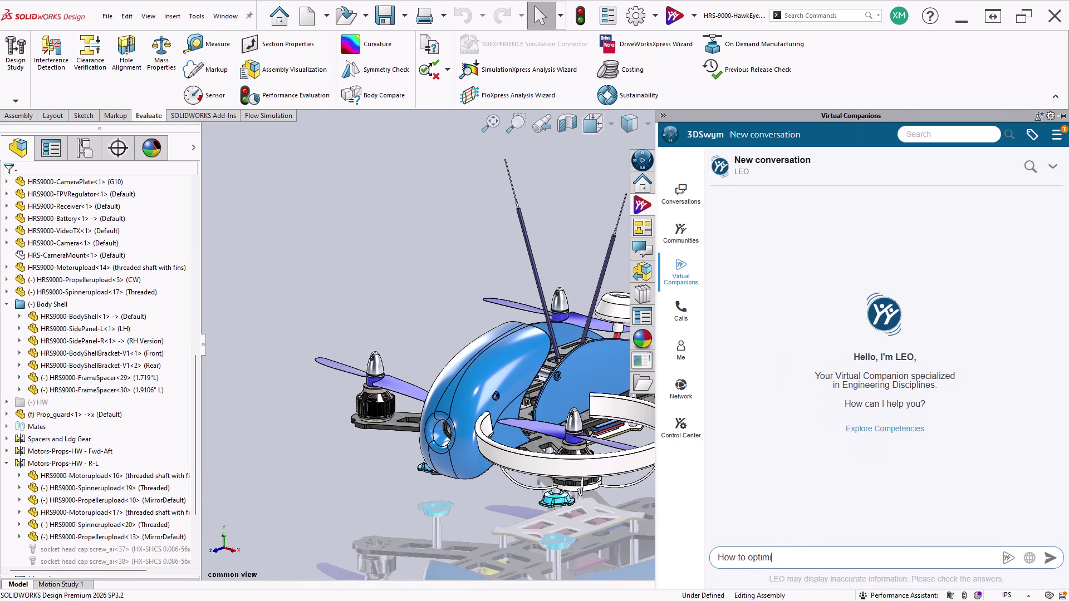
{"action": "type", "text": "ze the assembly performance?"}
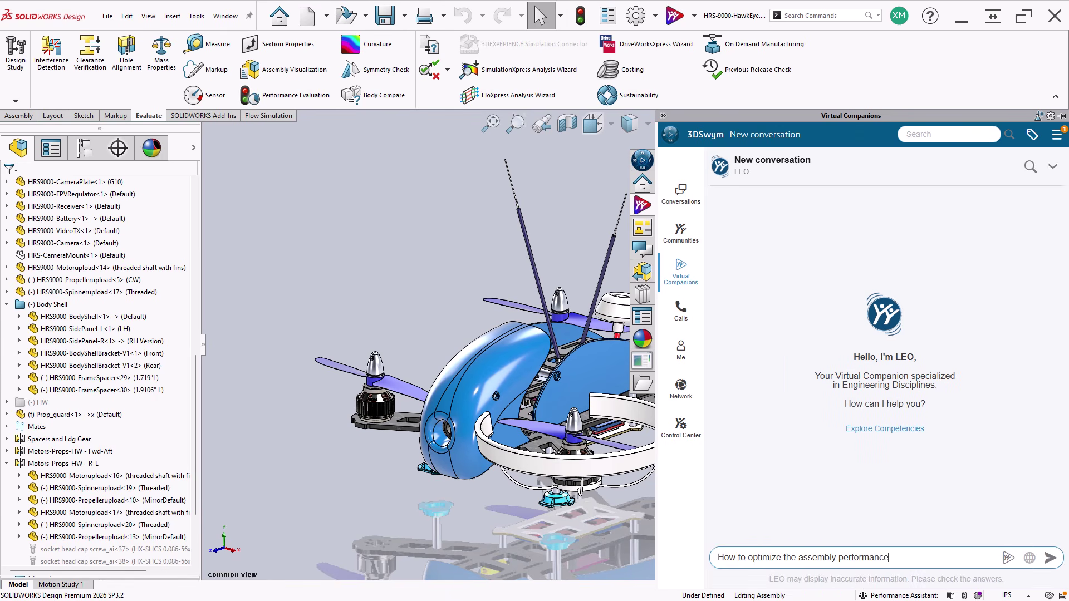
{"action": "key", "text": "Return"}
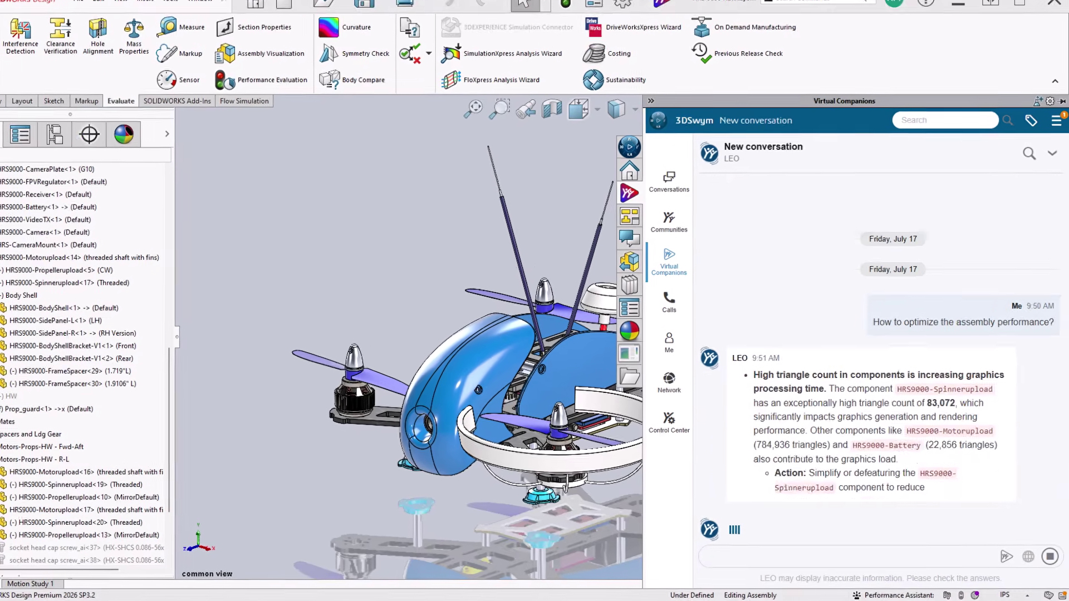
- Read LEO's performance recommendations from start to end, including their actions and results, and return to the drone model
{"action": "scroll", "coordinate": [802, 334], "scroll_direction": "up", "scroll_amount": 11}
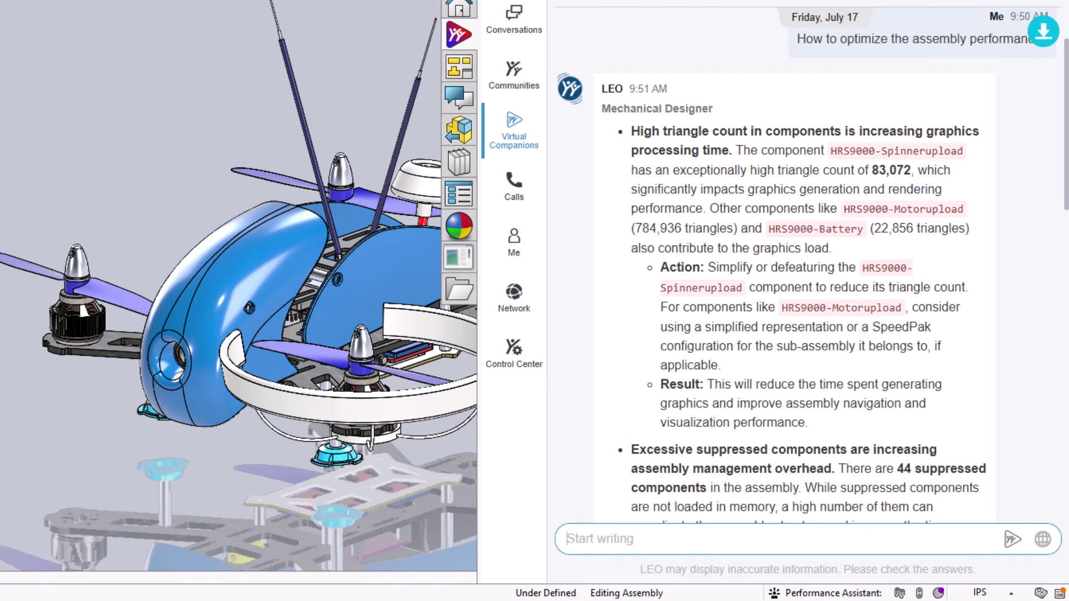
{"action": "scroll", "coordinate": [802, 334], "scroll_direction": "down", "scroll_amount": 6}
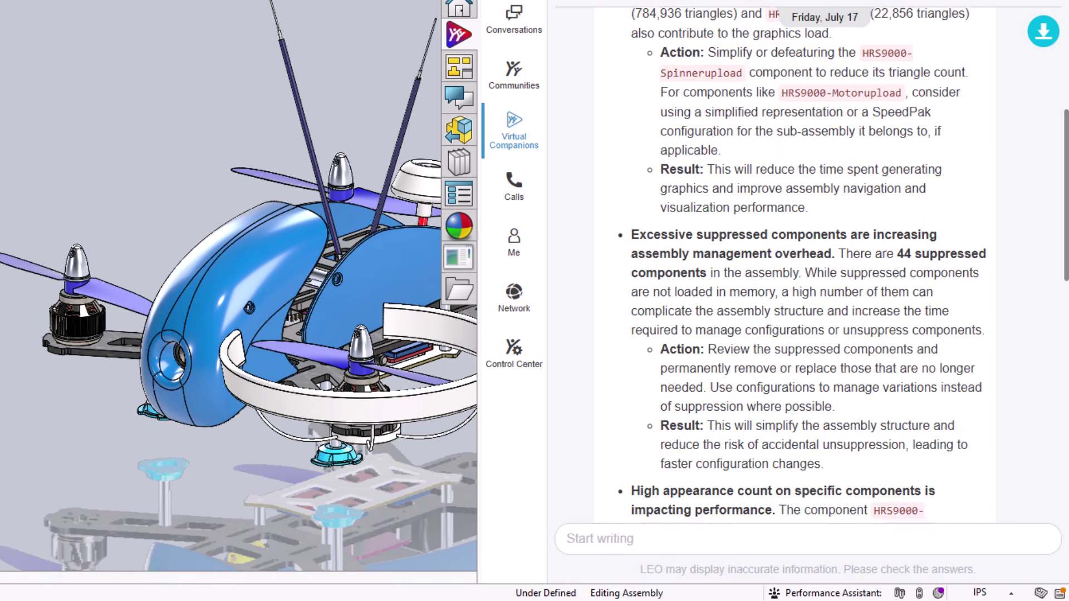
{"action": "scroll", "coordinate": [801, 334], "scroll_direction": "down", "scroll_amount": 4}
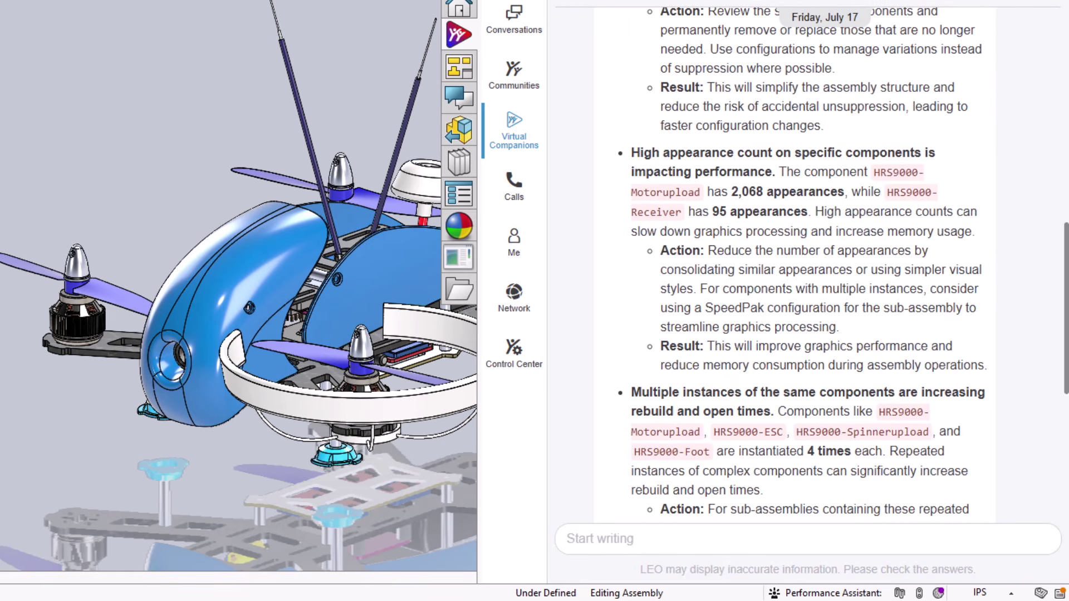
{"action": "scroll", "coordinate": [801, 334], "scroll_direction": "down", "scroll_amount": 4}
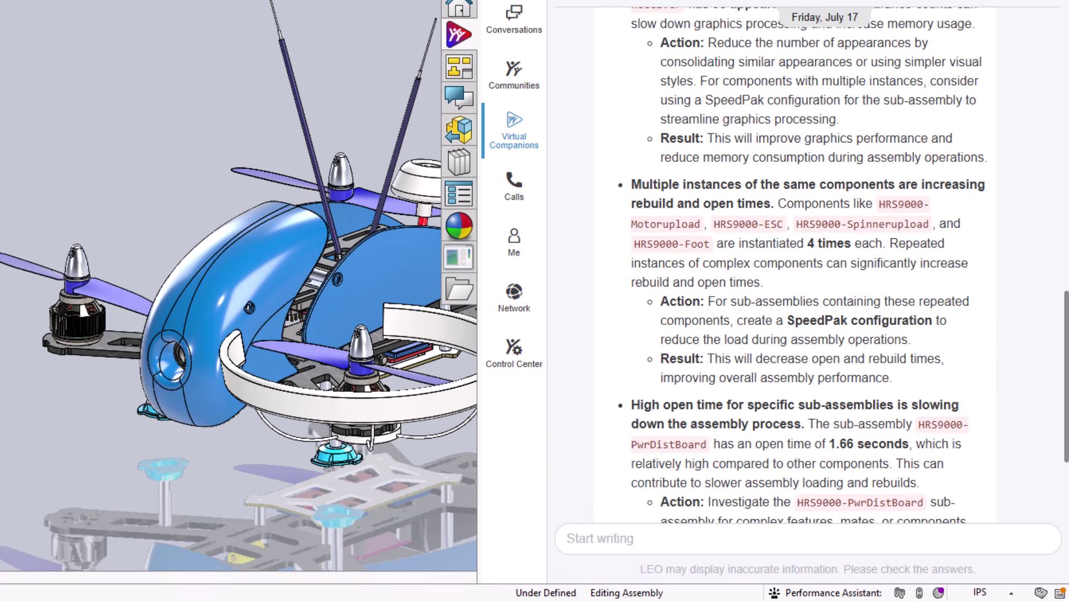
{"action": "scroll", "coordinate": [802, 334], "scroll_direction": "down", "scroll_amount": 4}
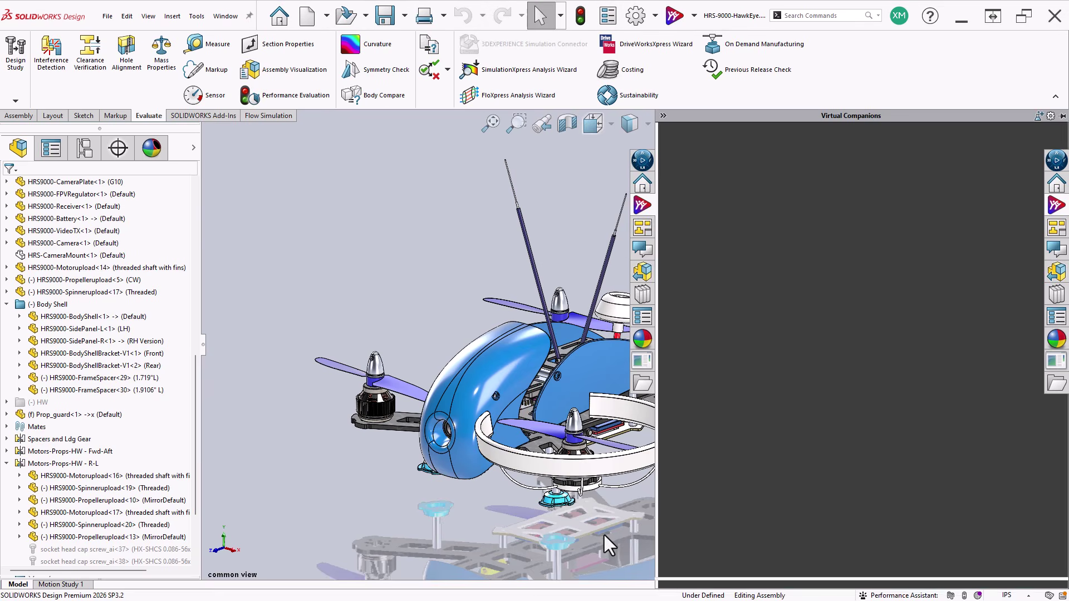
{"action": "left_click", "coordinate": [603, 536]}
- Activate the Detail display state of the drone assembly and examine the isolated motor up close
{"action": "left_click", "coordinate": [192, 148]}
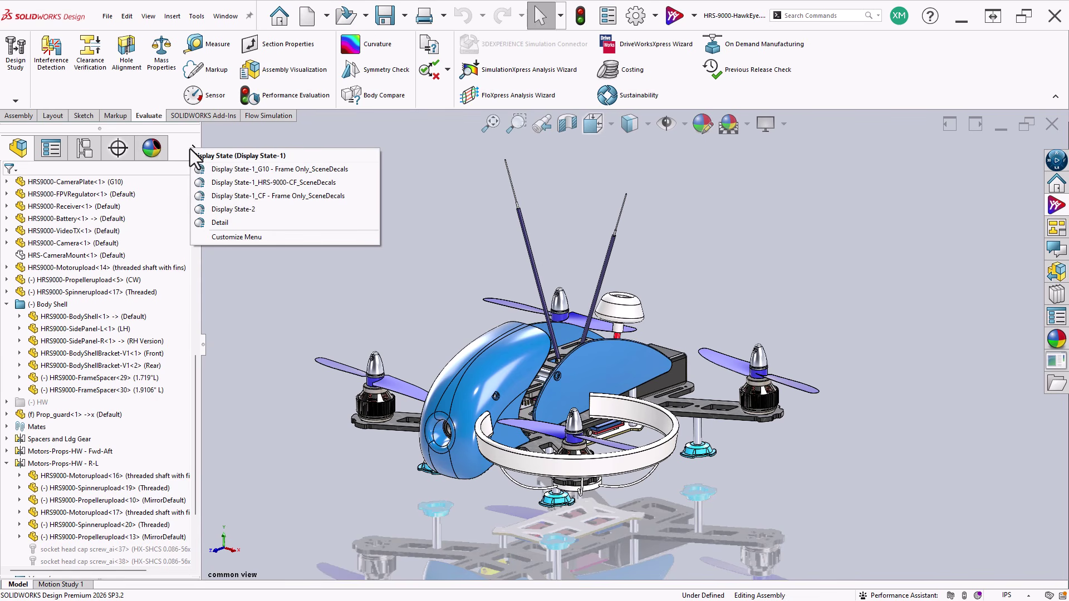
{"action": "left_click", "coordinate": [215, 222]}
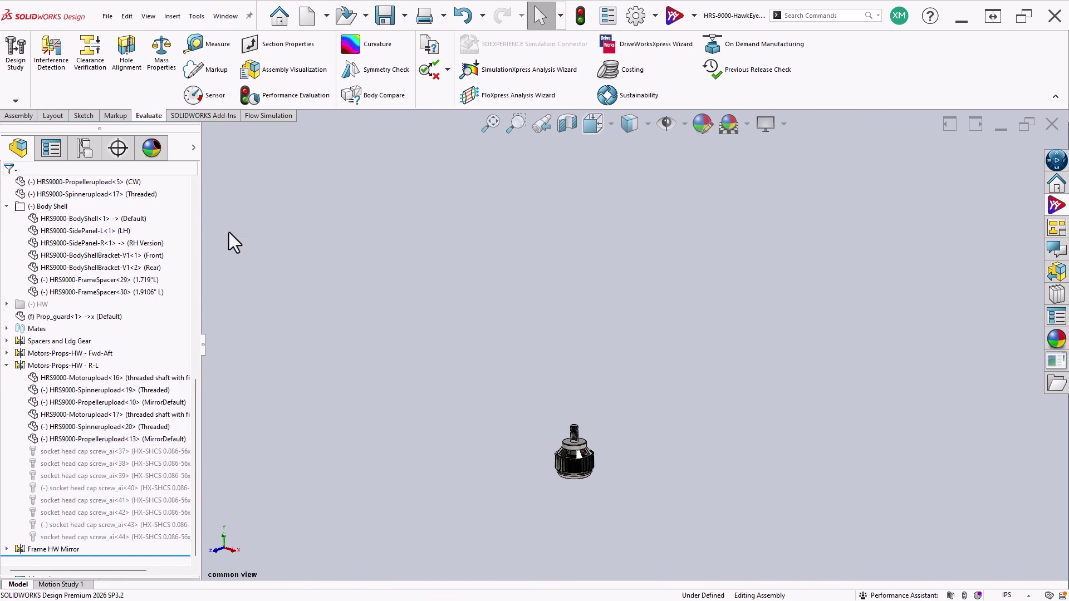
{"action": "scroll", "coordinate": [582, 450], "scroll_direction": "down", "scroll_amount": 10}
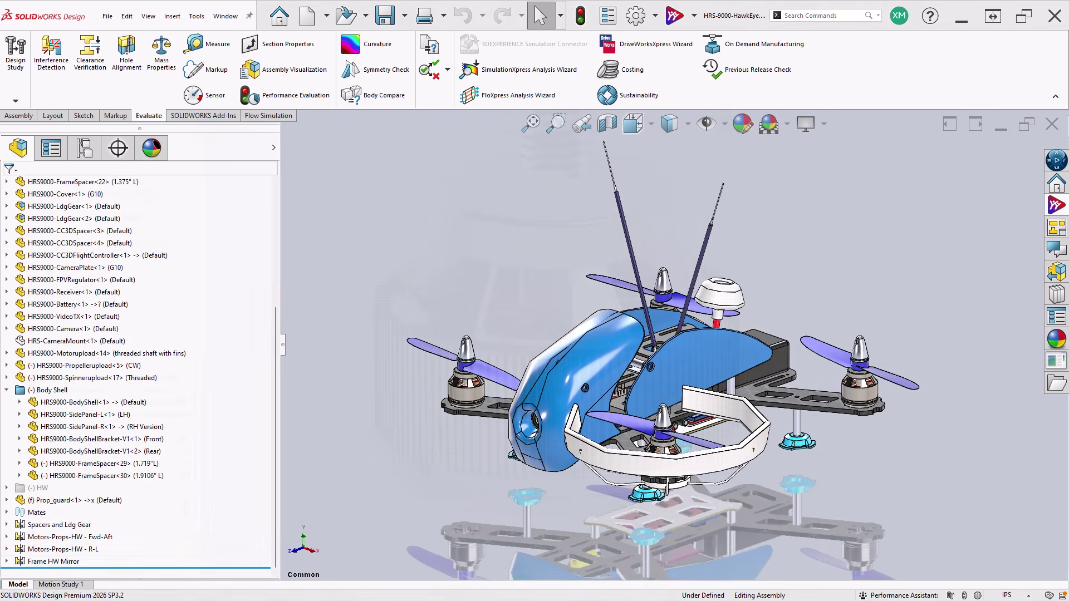
- Select the body shell and an edge of the propeller guard to inspect their geometry in the drone assembly
{"action": "left_click", "coordinate": [562, 396]}
{"action": "left_click", "coordinate": [561, 402]}
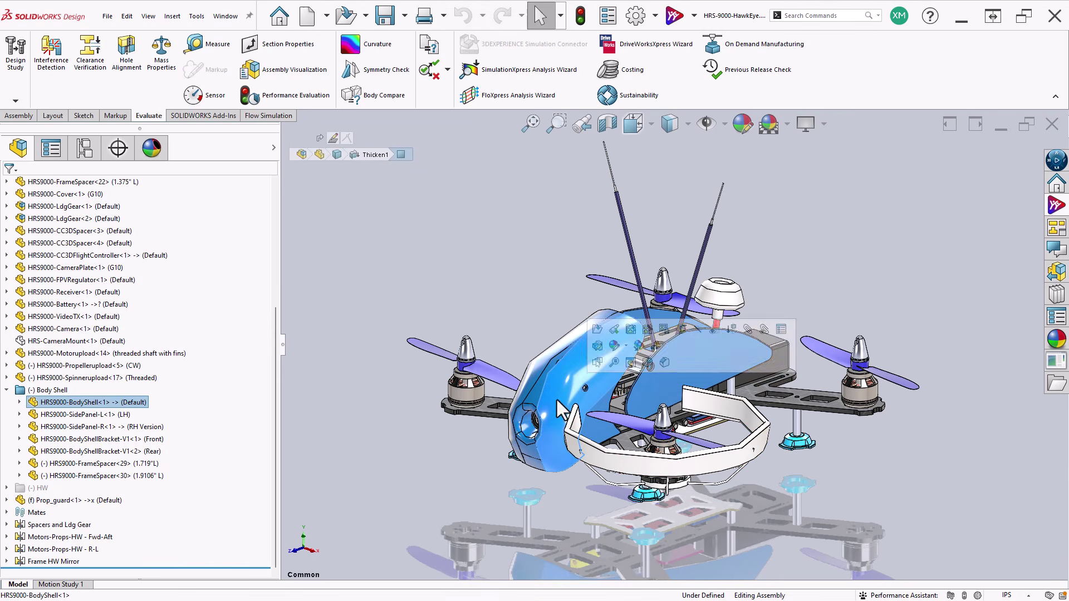
{"action": "left_click", "coordinate": [590, 449]}
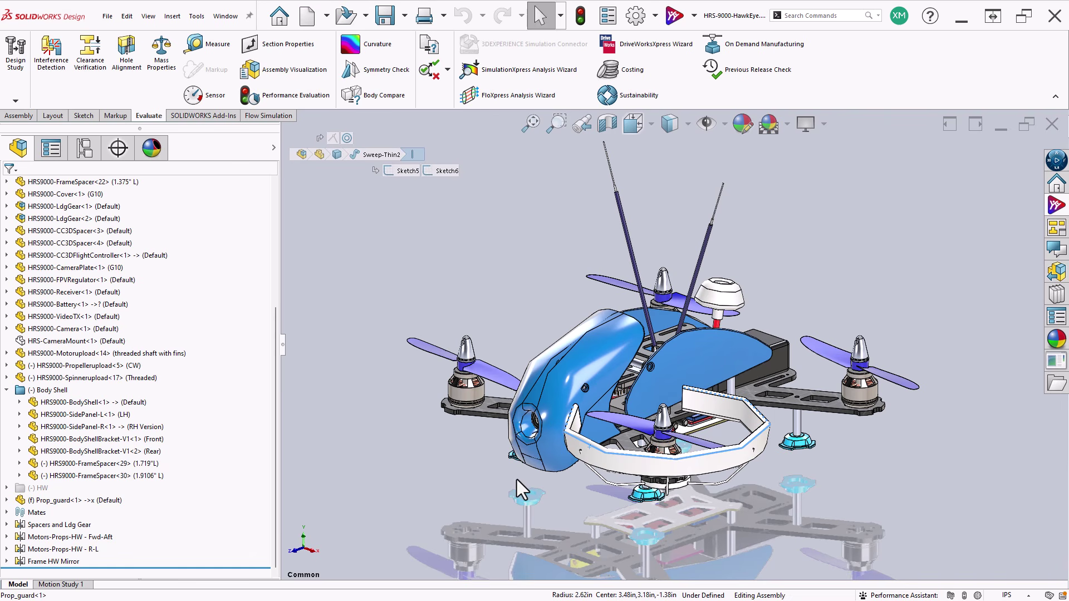
- Run Performance Evaluation on the modified drone assembly and review the whole report, closing it at the end
{"action": "left_click", "coordinate": [298, 95]}
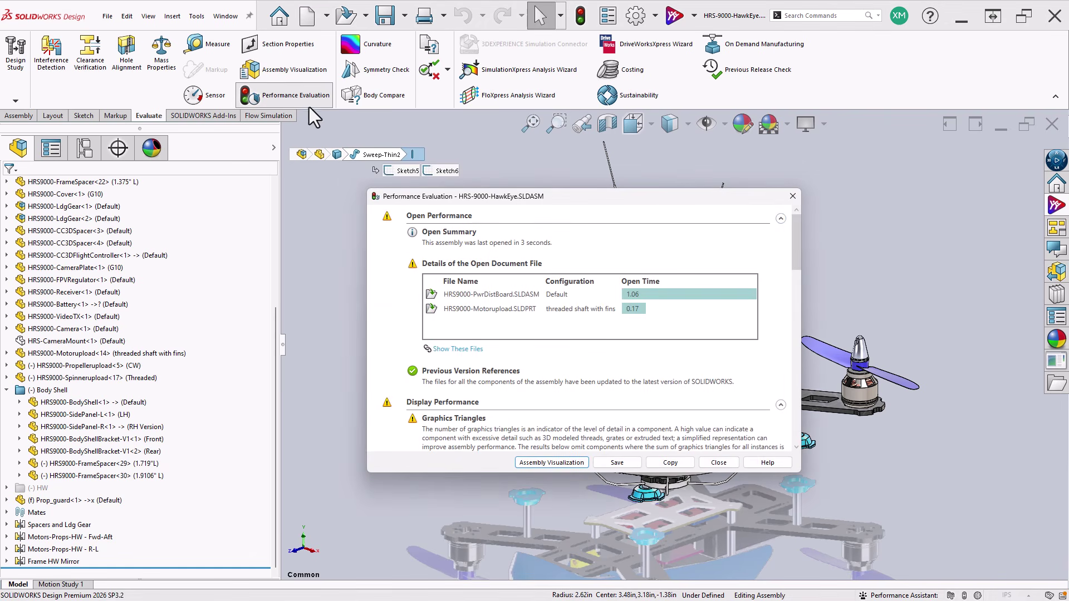
{"action": "mouse_move", "coordinate": [794, 256]}
{"action": "left_mouse_down"}
{"action": "mouse_move", "coordinate": [833, 425]}
{"action": "mouse_move", "coordinate": [787, 472]}
{"action": "left_mouse_up"}
{"action": "left_click", "coordinate": [713, 466]}
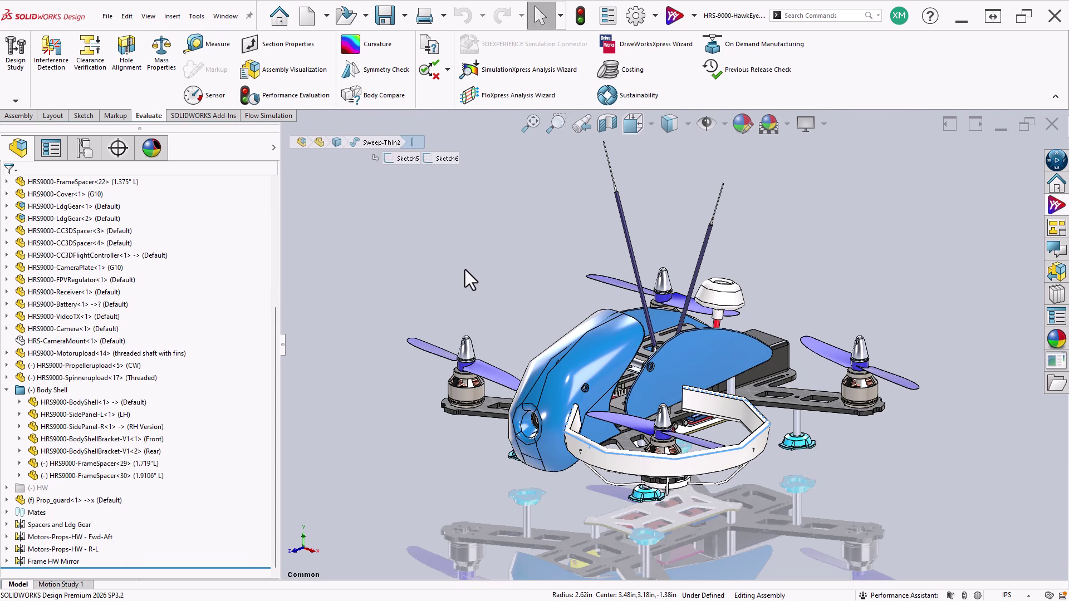
- Switch the modified assembly to the display state that isolates the motor and examine its simplified geometry up close
{"action": "left_click", "coordinate": [272, 149]}
{"action": "left_click", "coordinate": [300, 211]}
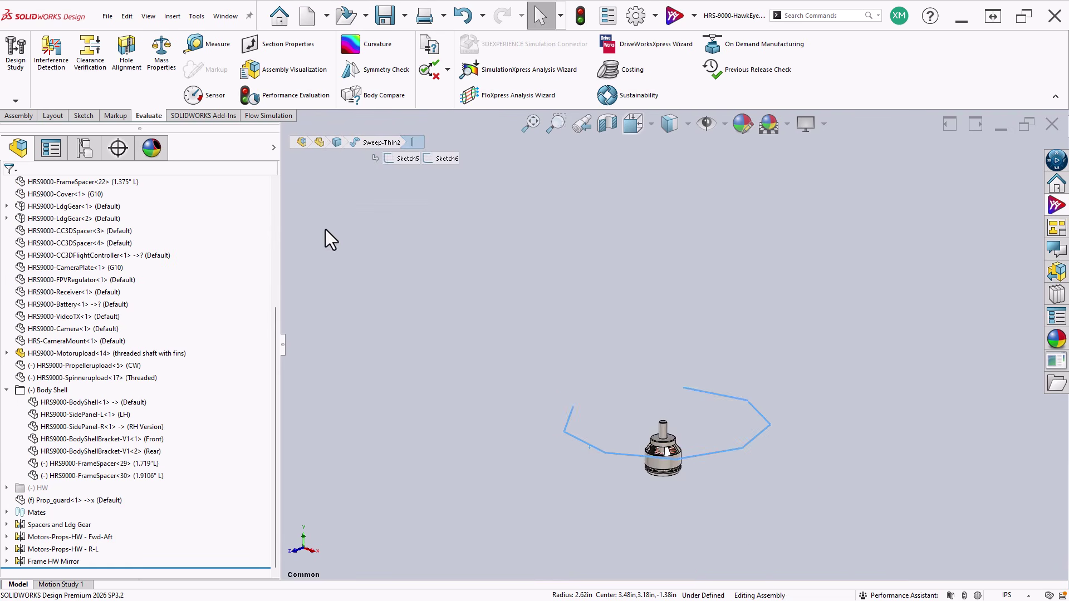
{"action": "scroll", "coordinate": [634, 439], "scroll_direction": "down", "scroll_amount": 5}
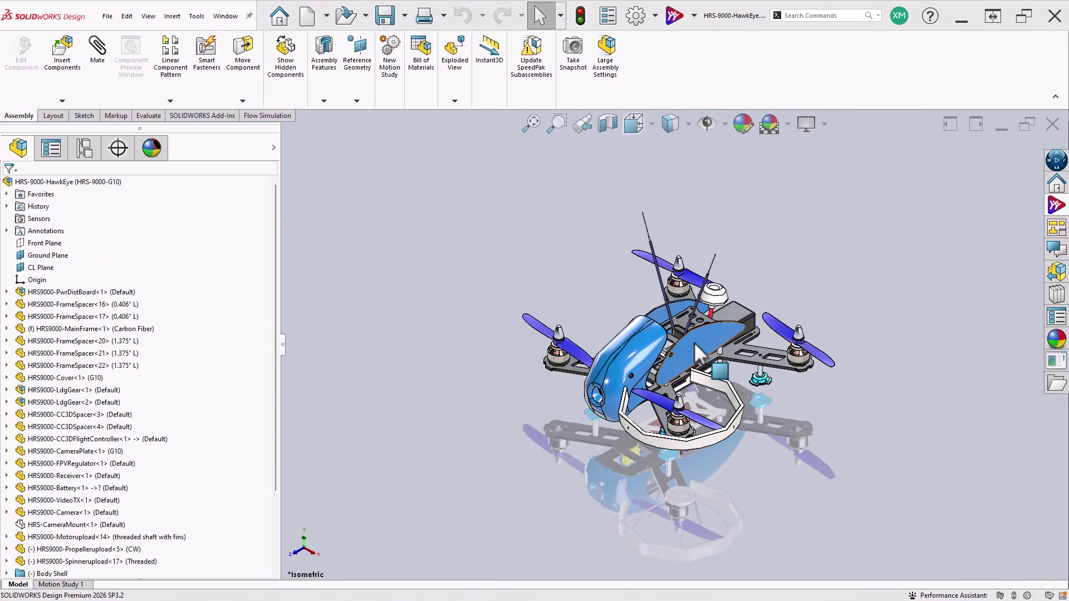
- Show the Virtual Companions and view the key categories in Explore SOLIDWORKS AI, closing and reopening the overview
{"action": "left_click", "coordinate": [1055, 206]}
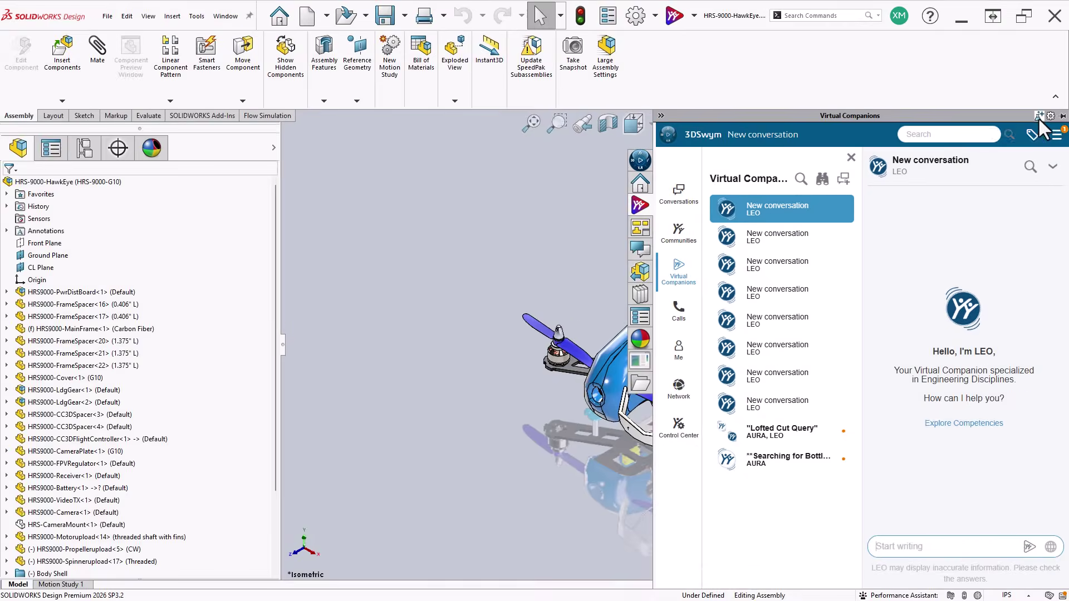
{"action": "left_click", "coordinate": [1017, 162]}
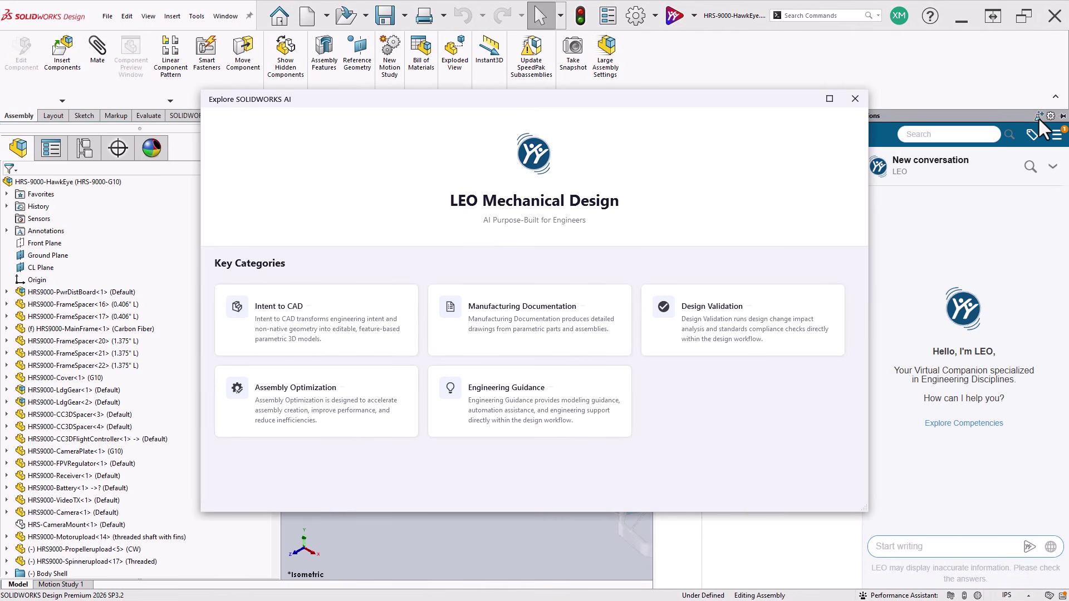
{"action": "left_click", "coordinate": [852, 99]}
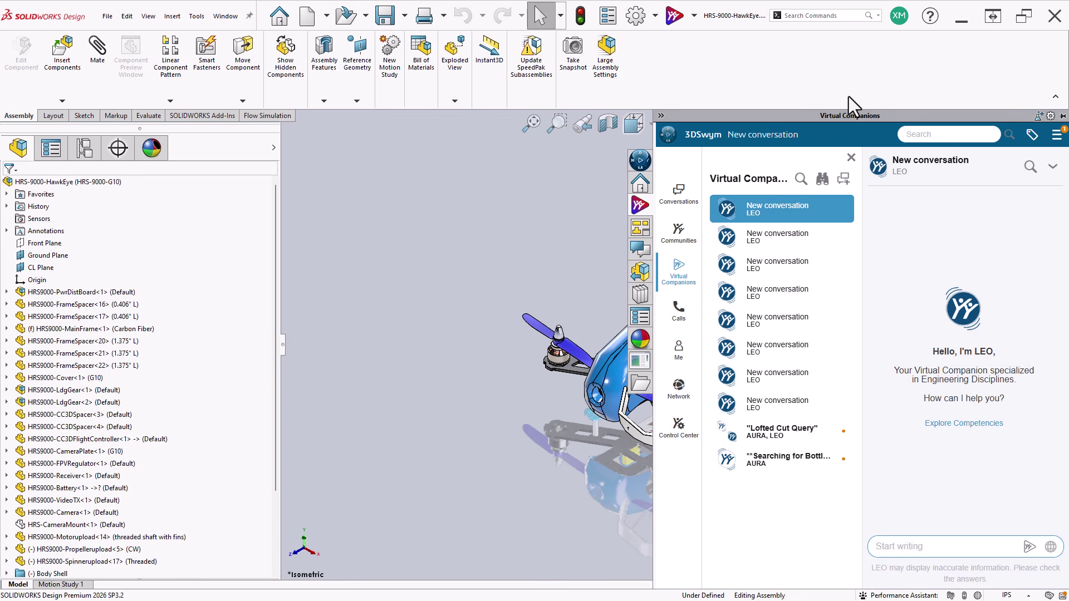
{"action": "left_click", "coordinate": [694, 21]}
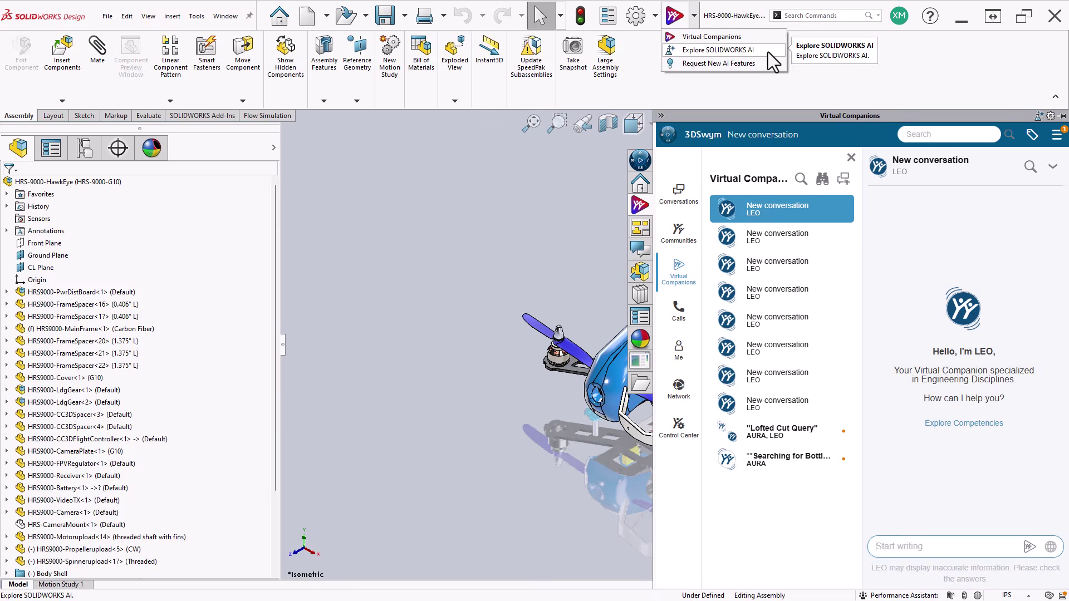
{"action": "left_click", "coordinate": [767, 51]}
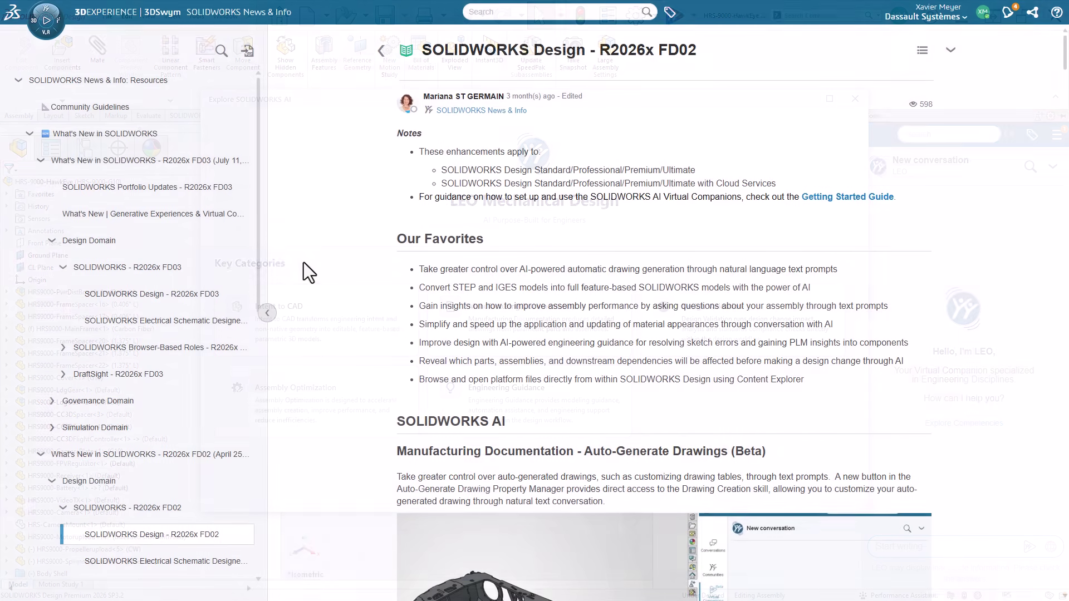
- Read the enhancements on the "SOLIDWORKS Design - R2026x FD02" page of SOLIDWORKS News & Info in 3DSwym
{"action": "scroll", "coordinate": [302, 279], "scroll_direction": "down", "scroll_amount": 2}
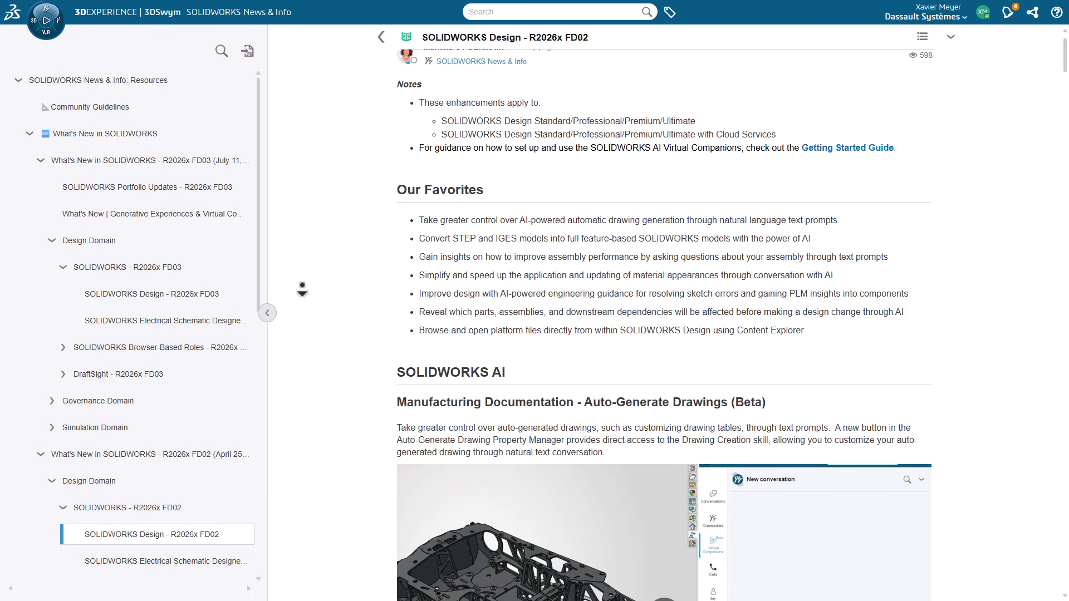